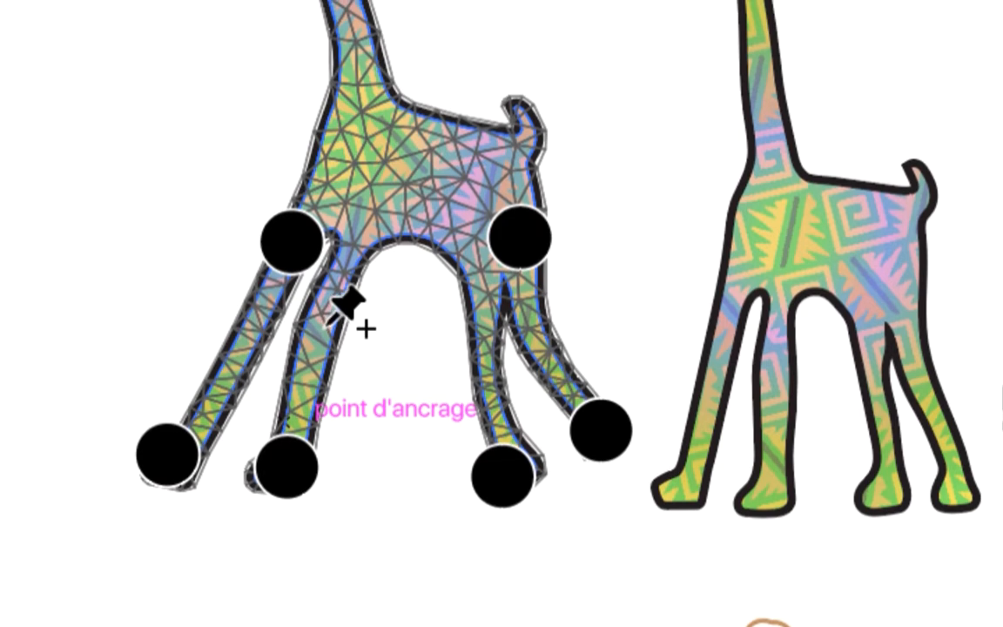
Pin the upper part of the large green giraffe's second front leg with Puppet Warp, adjust its bend, and deselect the giraffe.
click(330, 324)
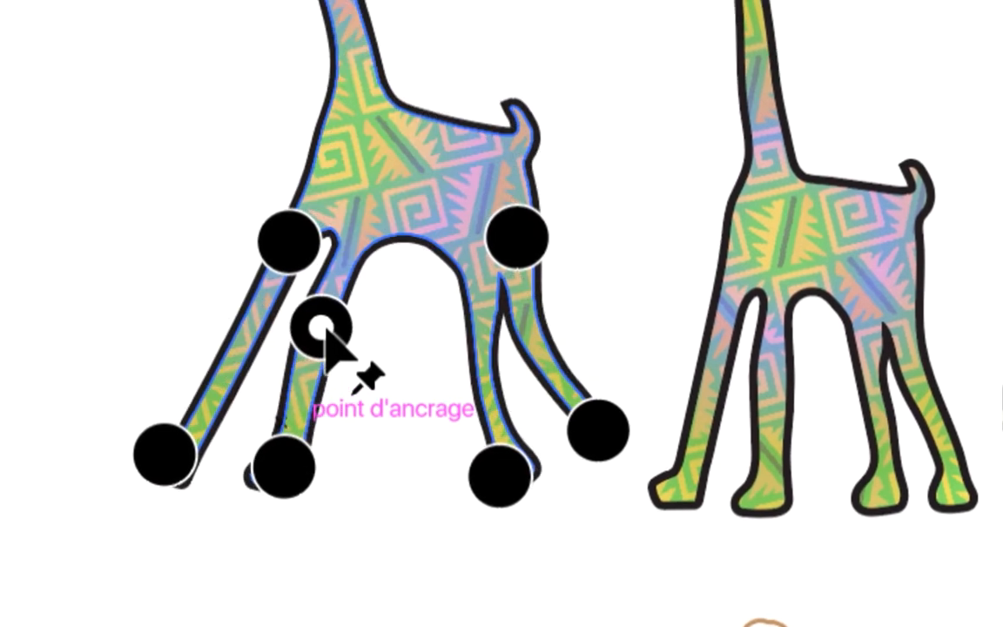
drag(323, 328, 324, 332)
drag(292, 256, 264, 256)
drag(312, 315, 311, 317)
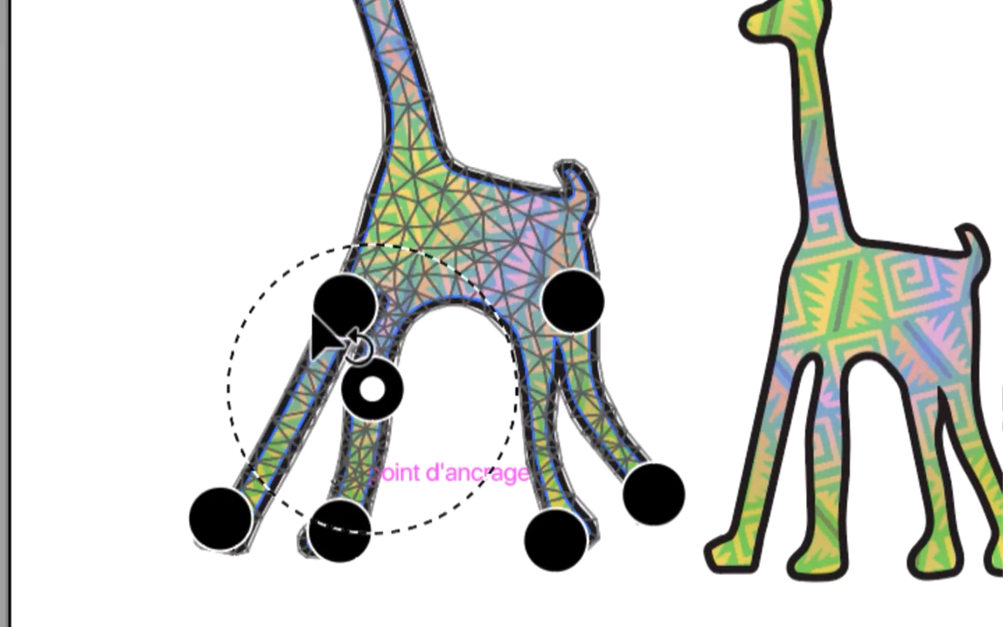
key(ctrl+z)
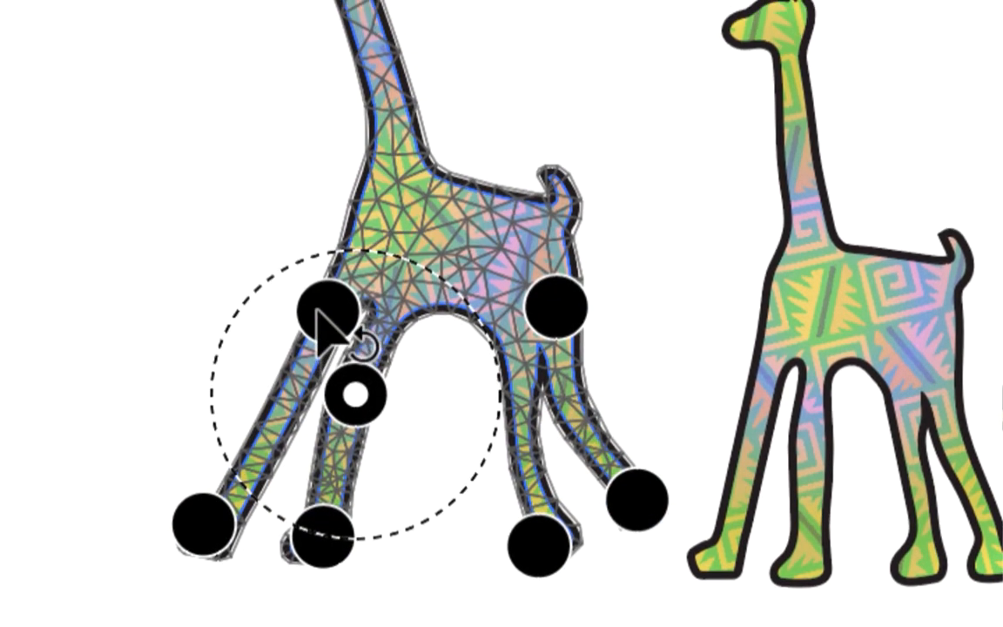
key(Return)
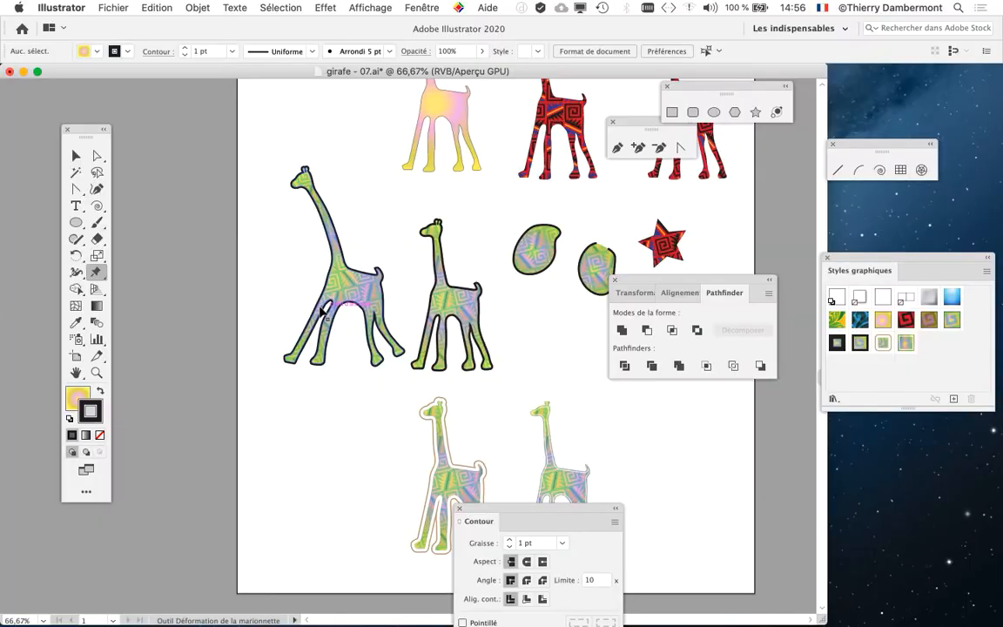
Move the Contour panel clear of the two green giraffes.
scroll(357, 258, up, 2)
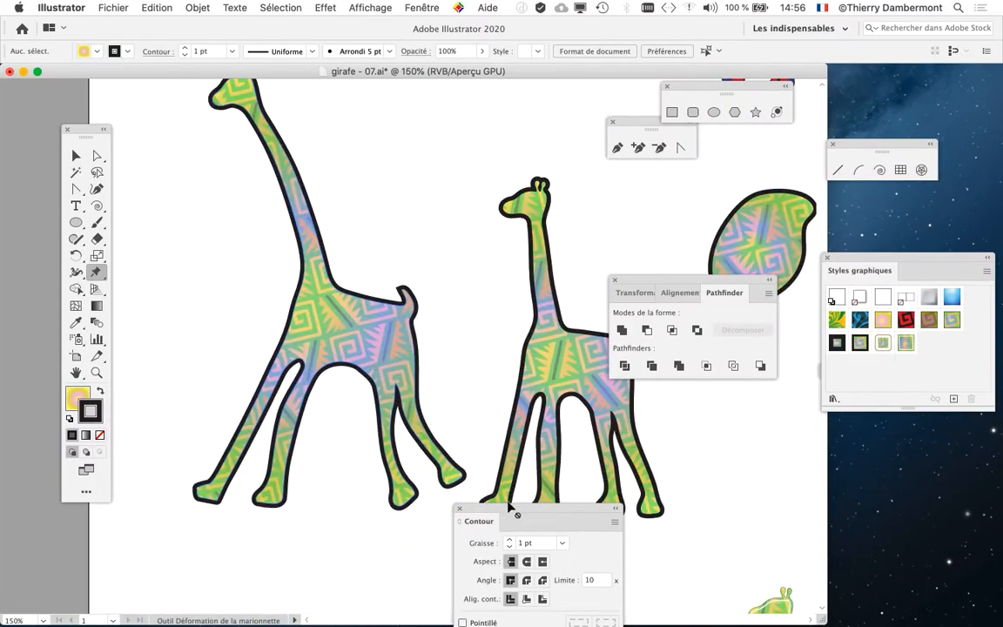
drag(518, 515, 682, 537)
drag(482, 381, 497, 448)
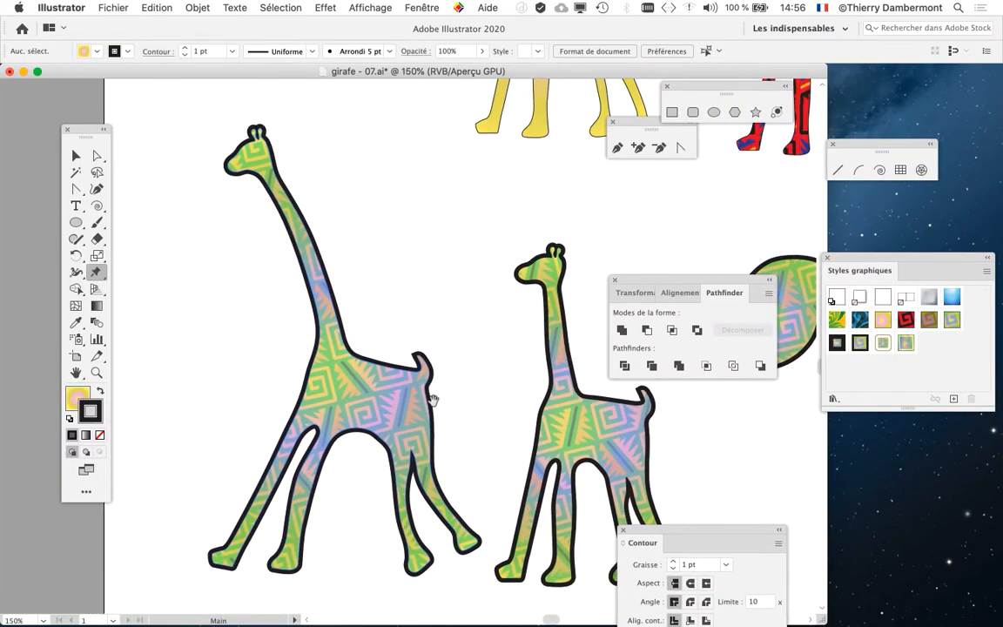
drag(439, 326, 440, 318)
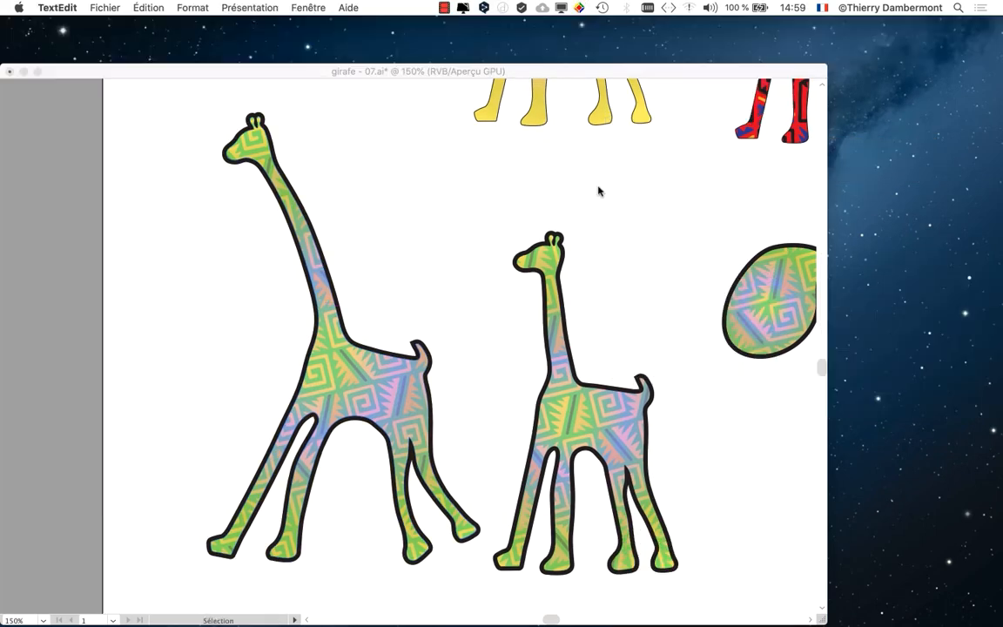
Close the Transformation panel and place a copy of the last red-patterned giraffe beside the original, beyond the artboard's edge.
click(601, 196)
drag(582, 192, 258, 380)
drag(650, 267, 277, 338)
drag(345, 241, 287, 265)
scroll(336, 257, up, 1)
drag(385, 240, 509, 319)
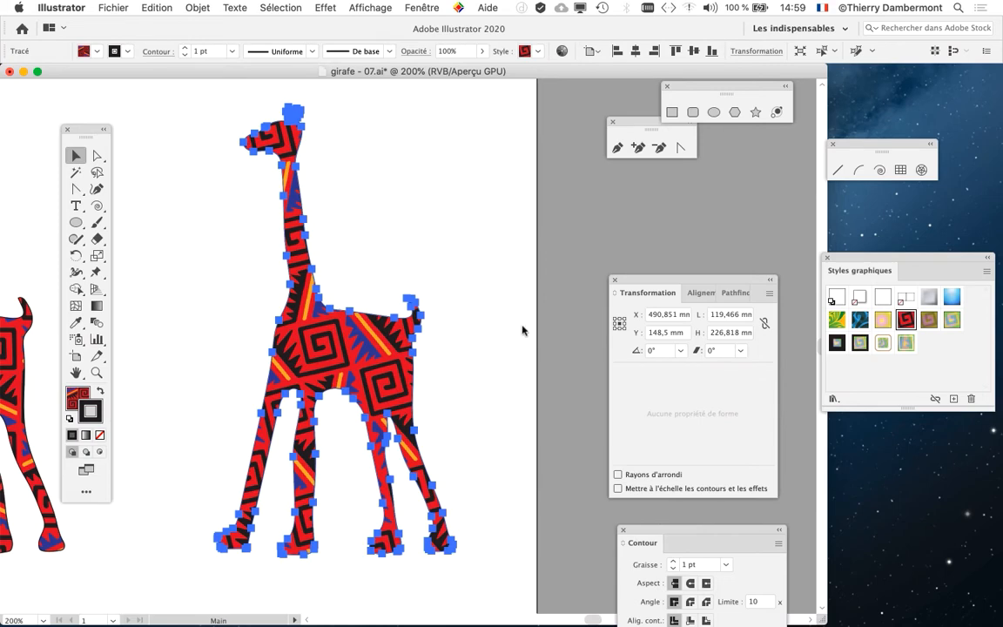
click(615, 281)
drag(322, 329, 634, 338)
drag(445, 339, 137, 240)
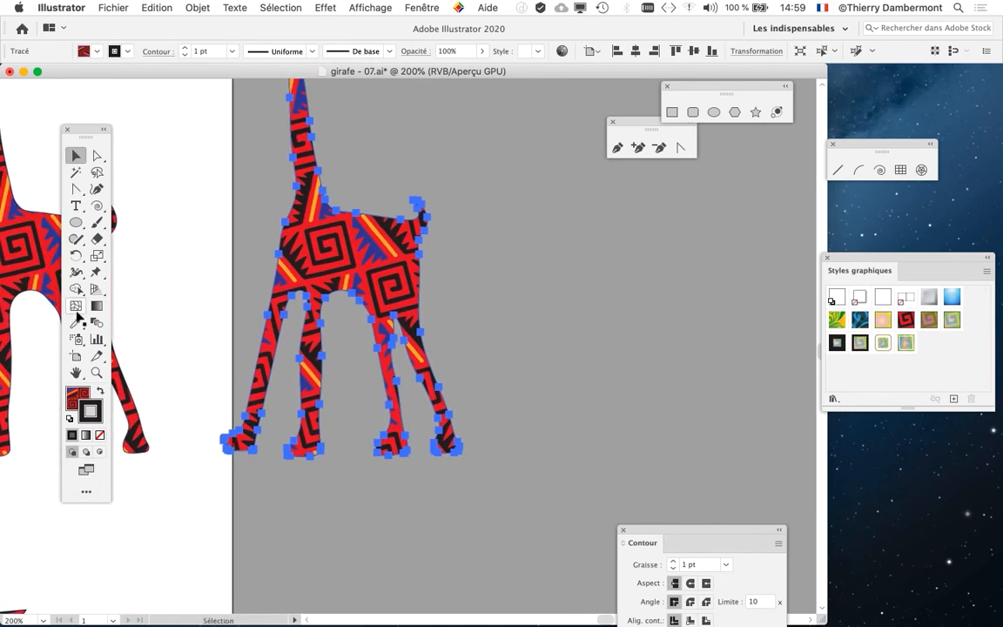
Widen the artboard to about 997 mm so that it contains the copied red giraffe.
click(76, 356)
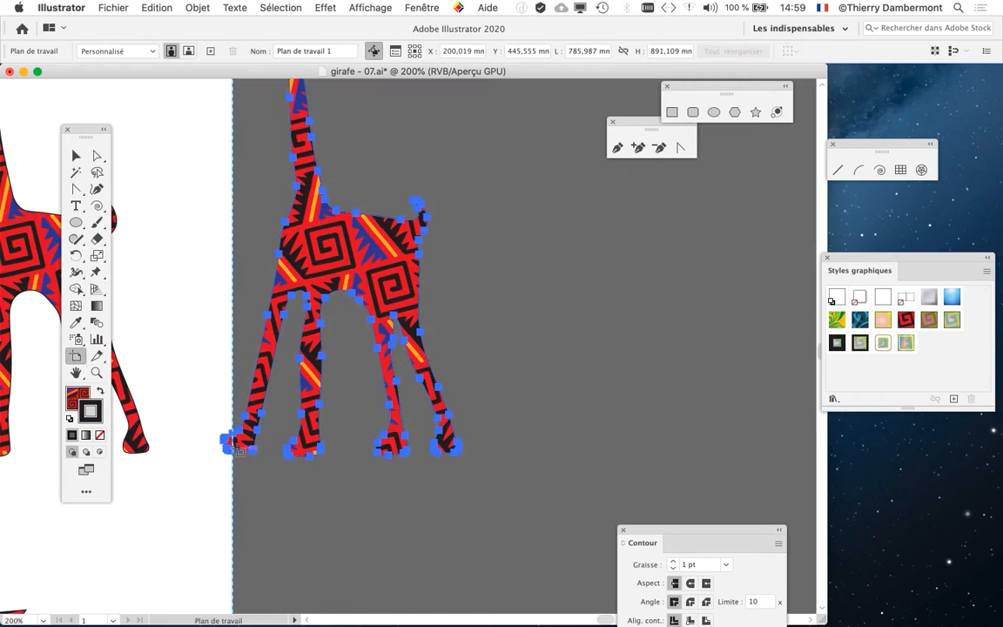
scroll(236, 448, down, 3)
drag(237, 577, 376, 580)
scroll(244, 357, up, 3)
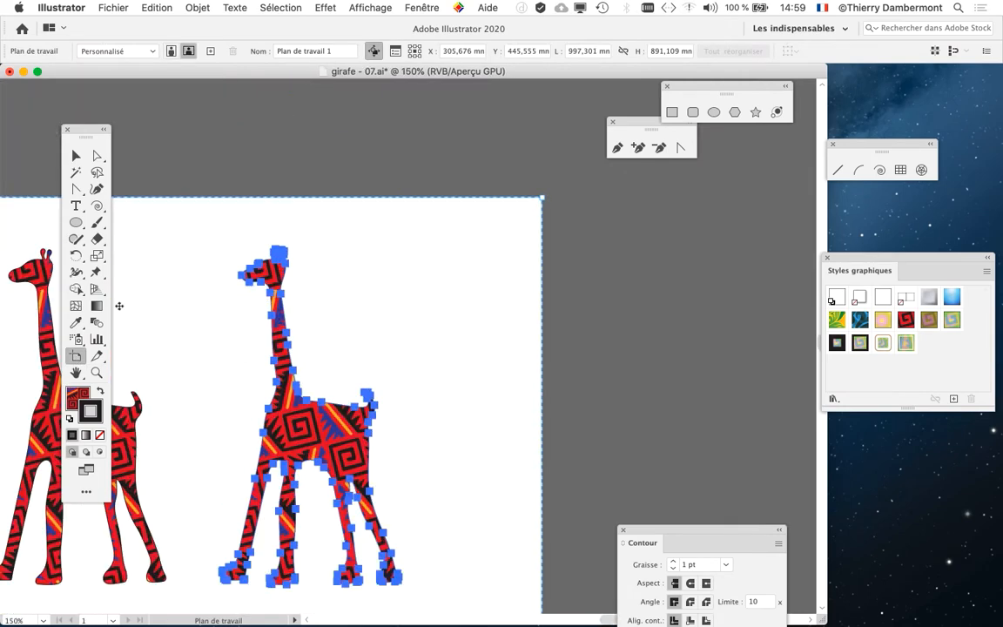
Deform the copied red giraffe with Puppet Warp, shifting its body pin and bending its neck forward with the head lowered.
click(96, 273)
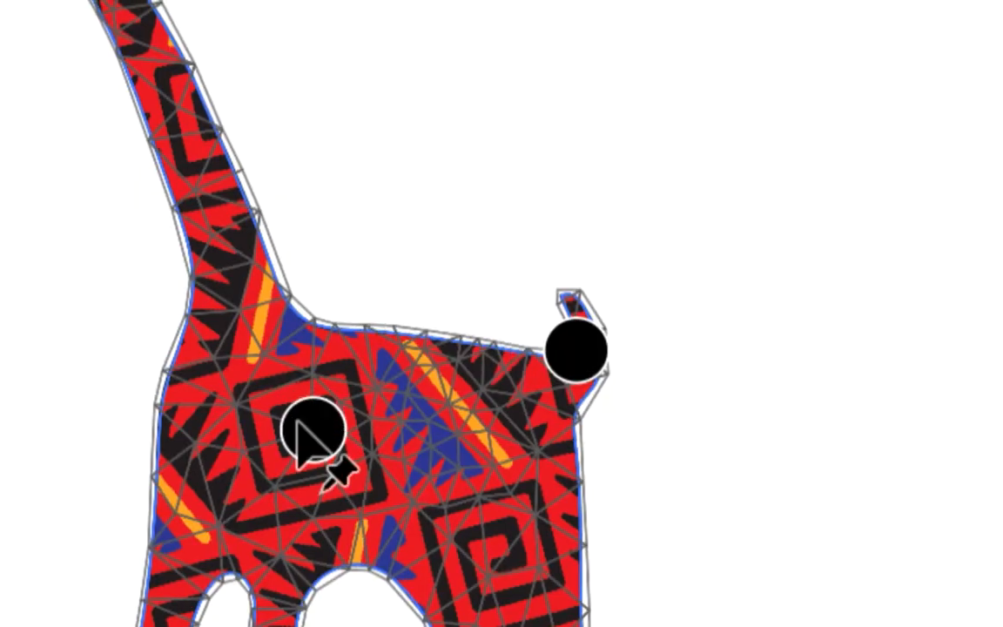
drag(312, 433, 294, 411)
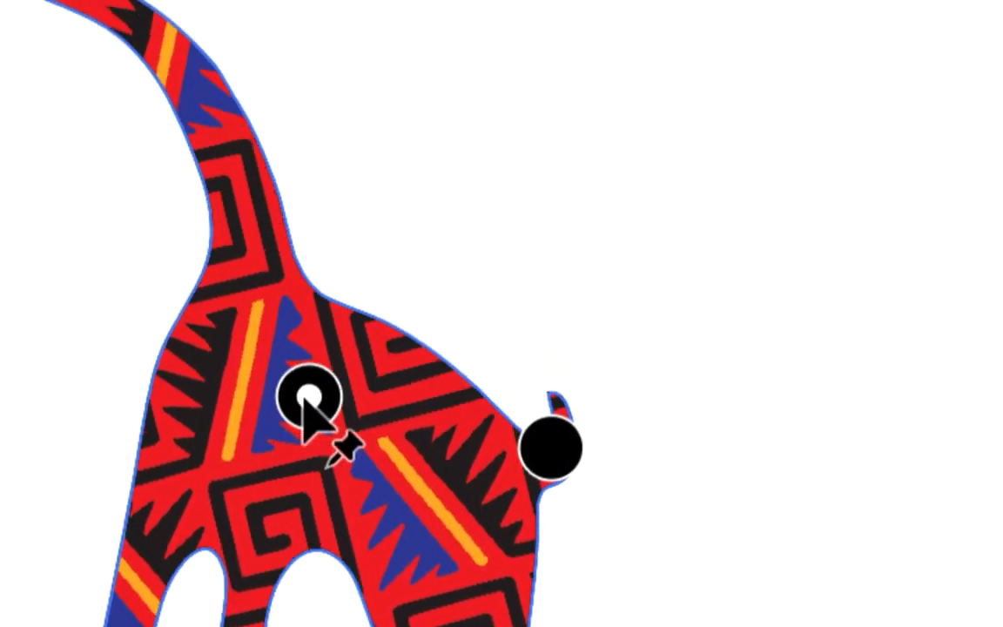
drag(298, 405, 296, 422)
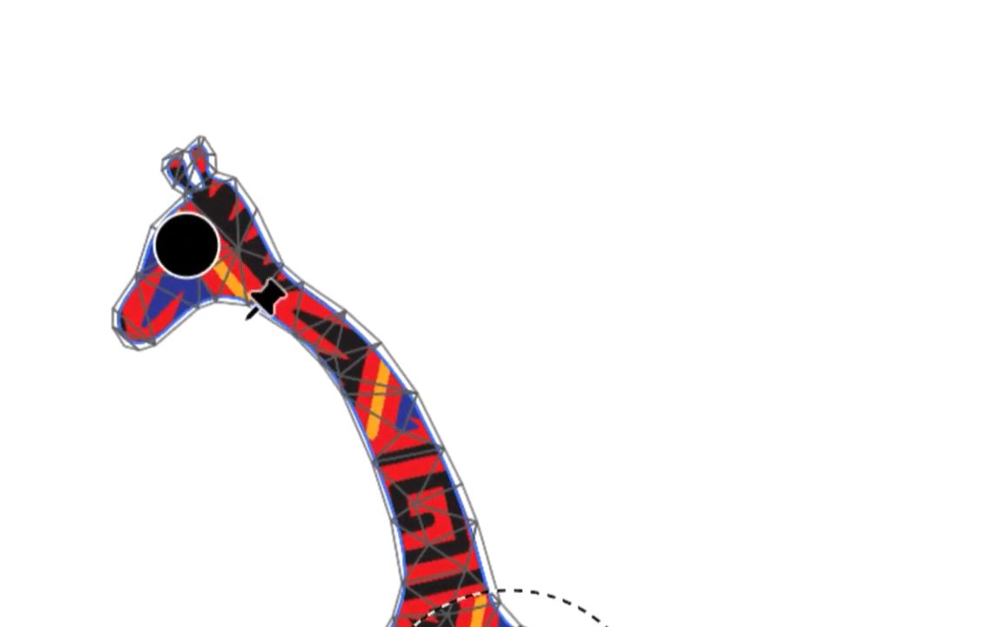
drag(235, 303, 440, 267)
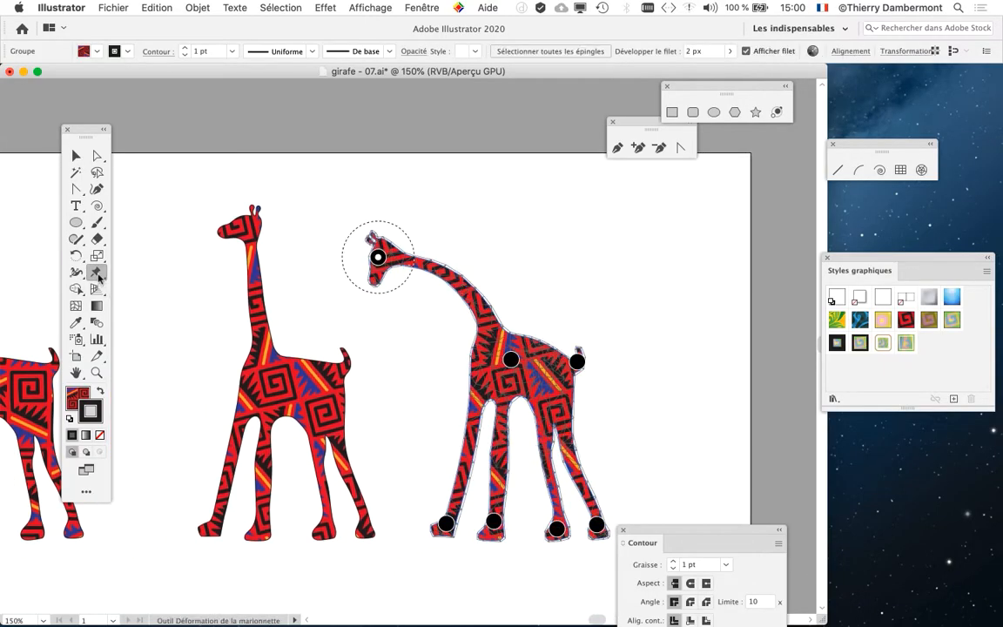
click(98, 274)
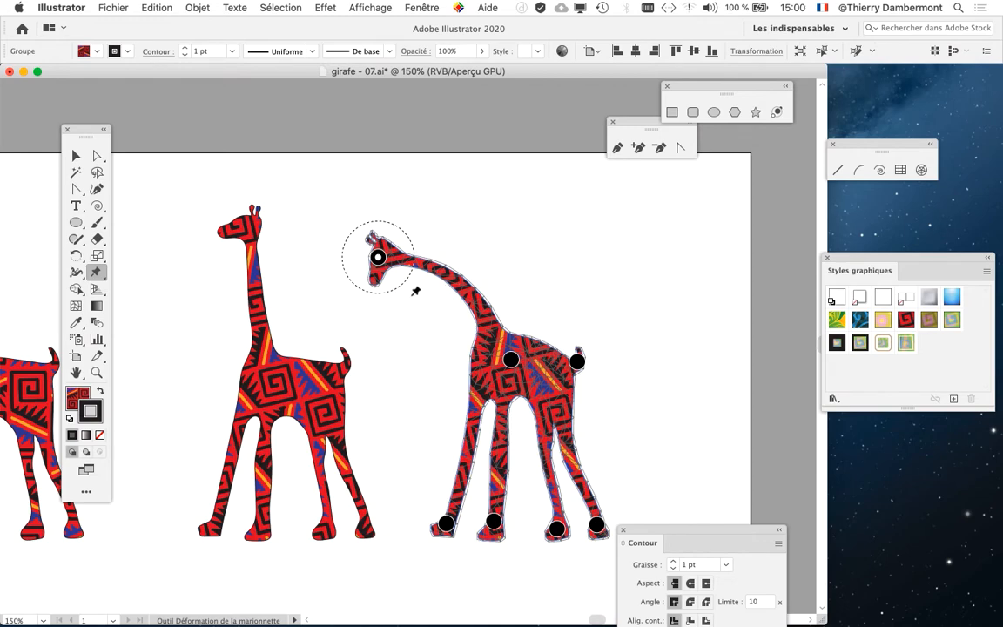
Place another copy of the upright red giraffe beyond the bent one and widen the artboard to about 1163 mm to contain it.
scroll(414, 294, down, 1)
drag(328, 304, 241, 260)
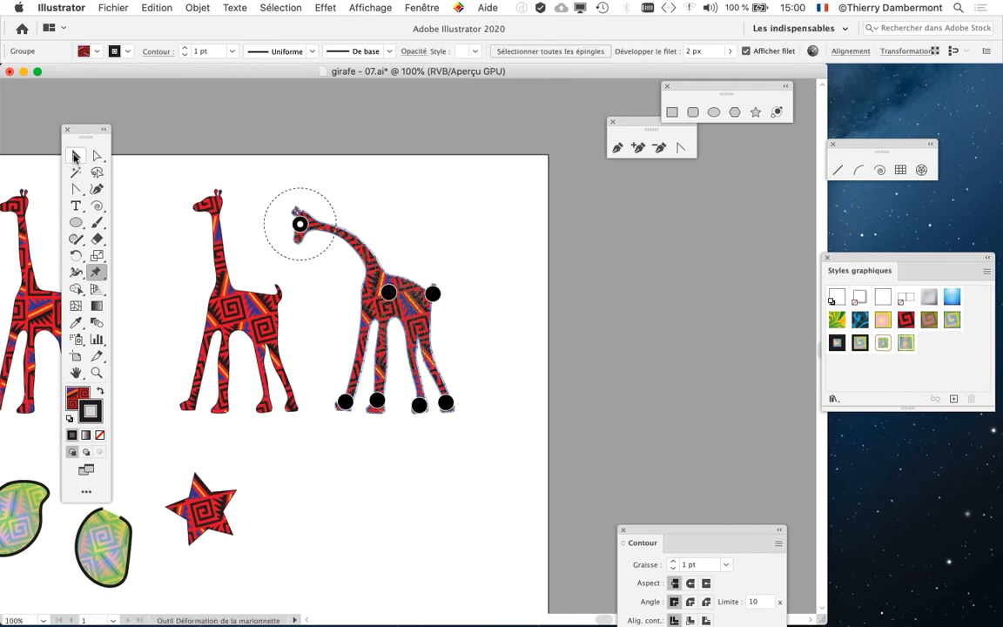
click(75, 157)
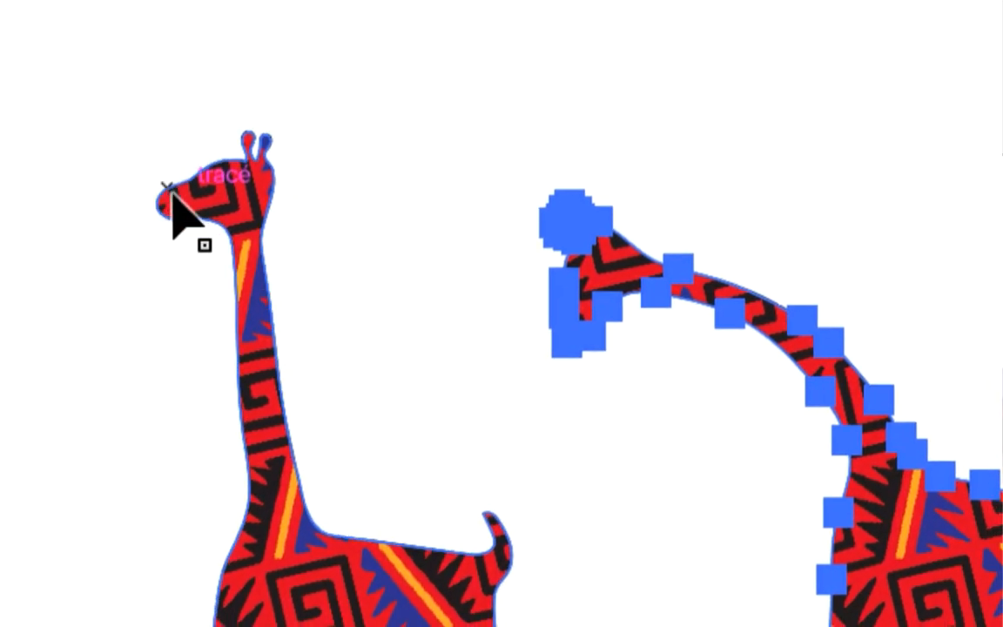
click(571, 360)
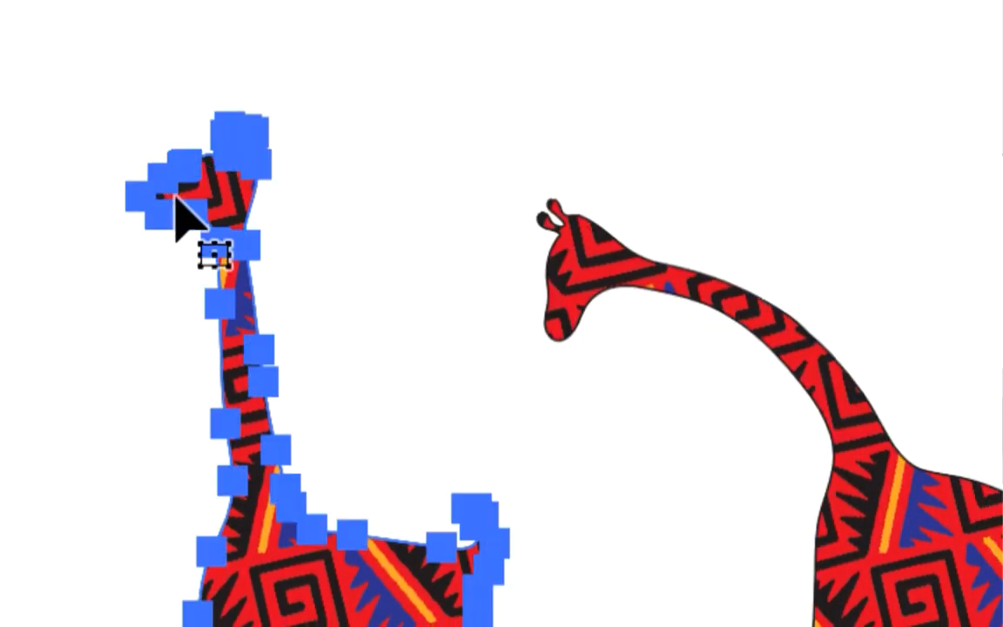
drag(183, 211, 447, 217)
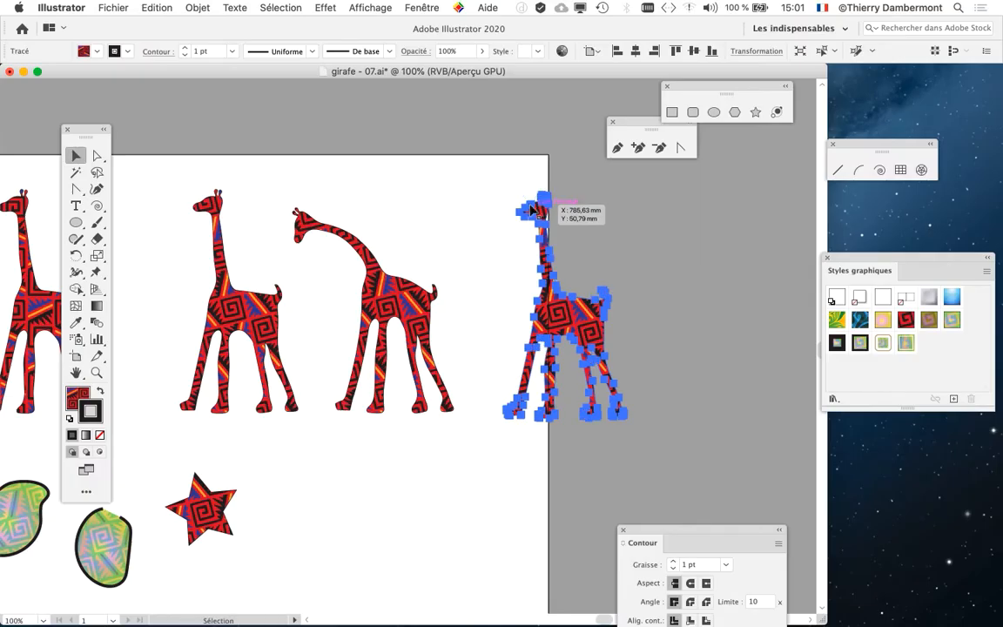
drag(314, 287, 281, 230)
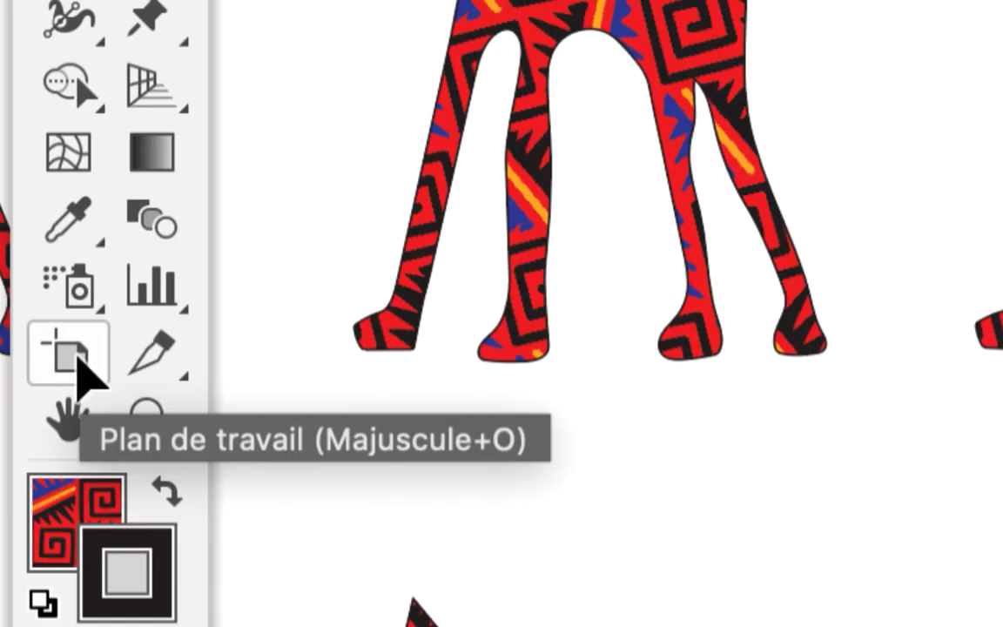
click(76, 357)
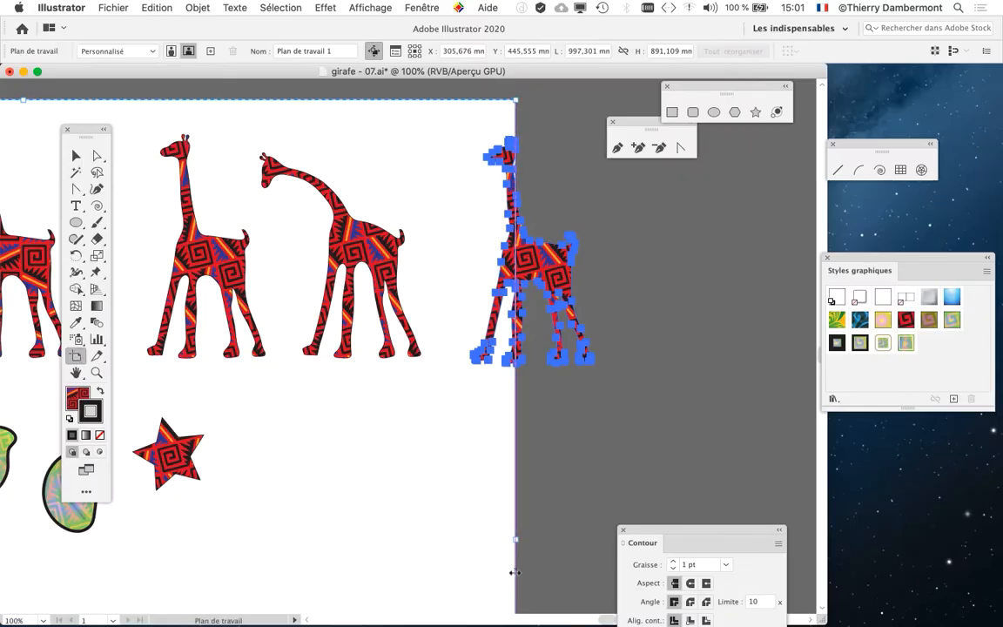
drag(516, 540, 679, 540)
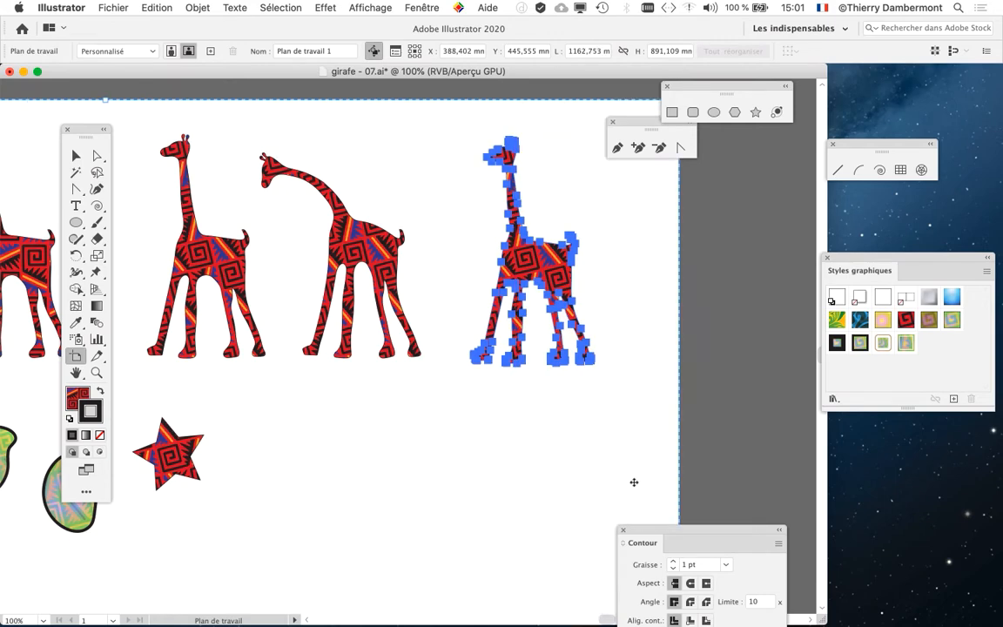
Expand the newly copied upright giraffe with the Décomposer command, accepting its settings.
super+click(542, 224)
drag(527, 222, 437, 278)
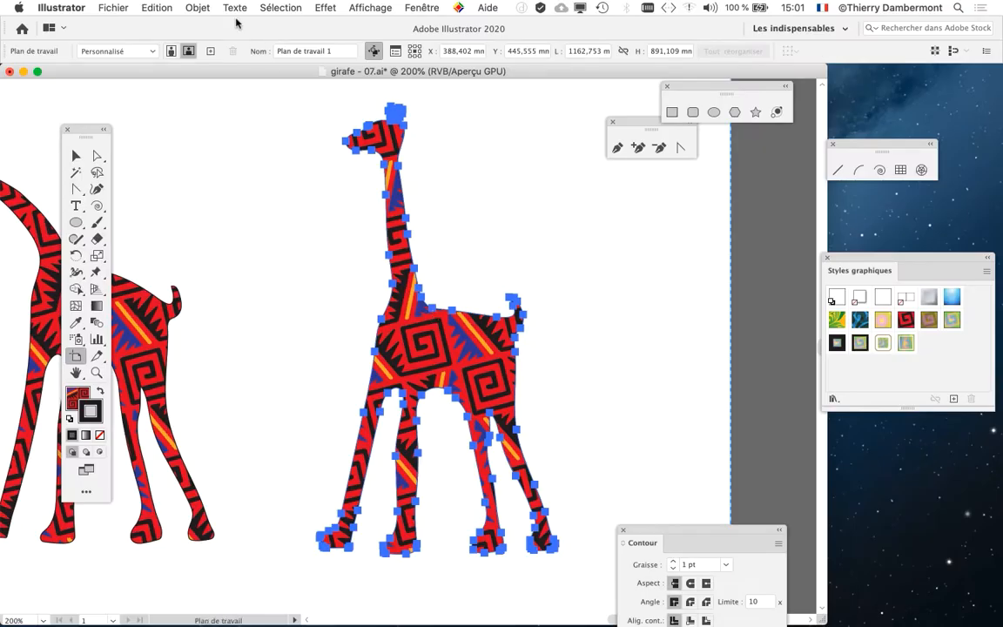
click(199, 7)
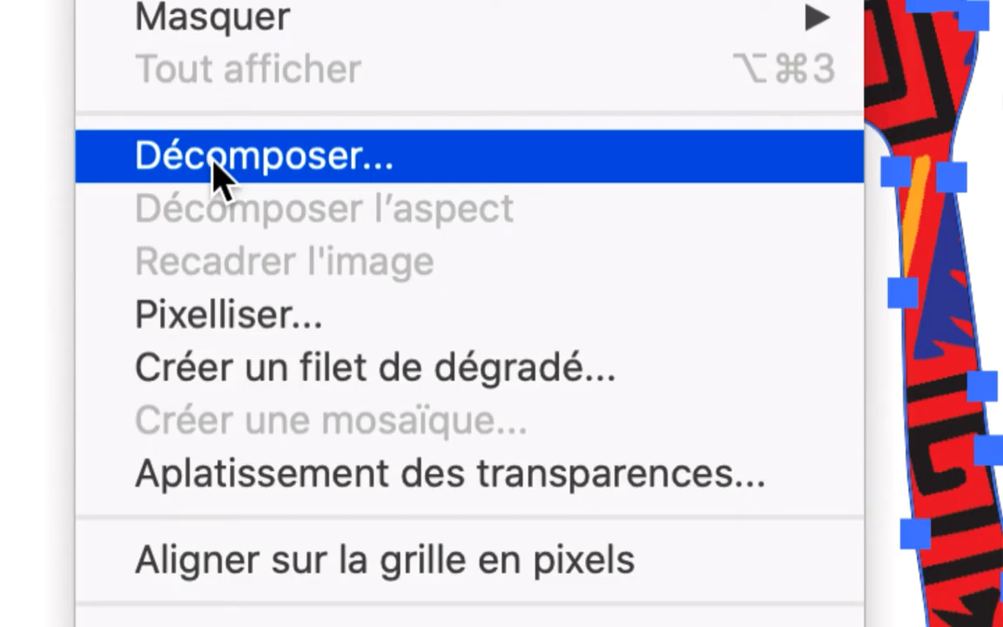
click(214, 175)
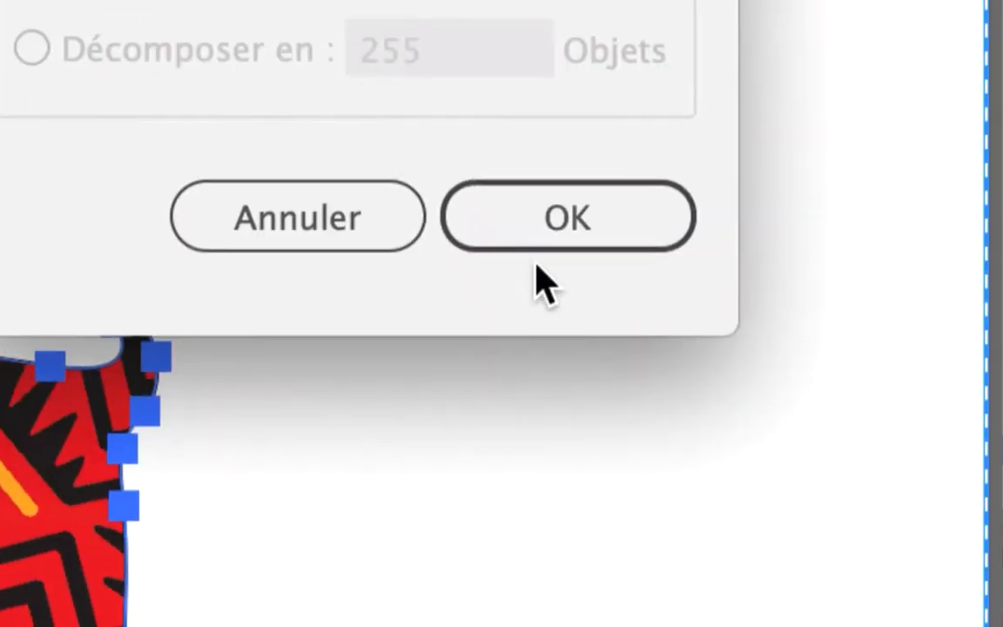
click(680, 362)
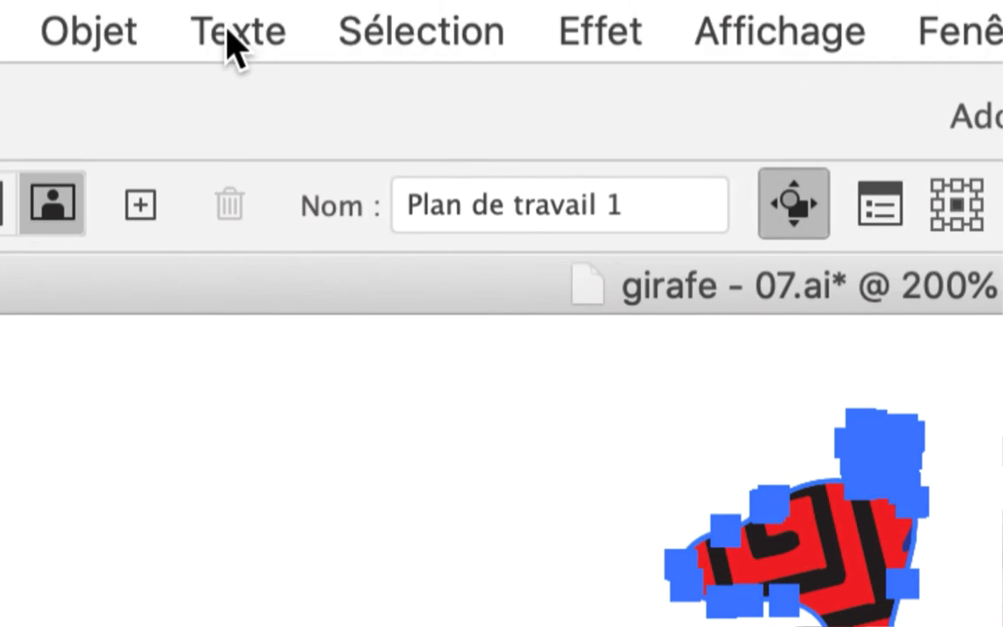
click(213, 39)
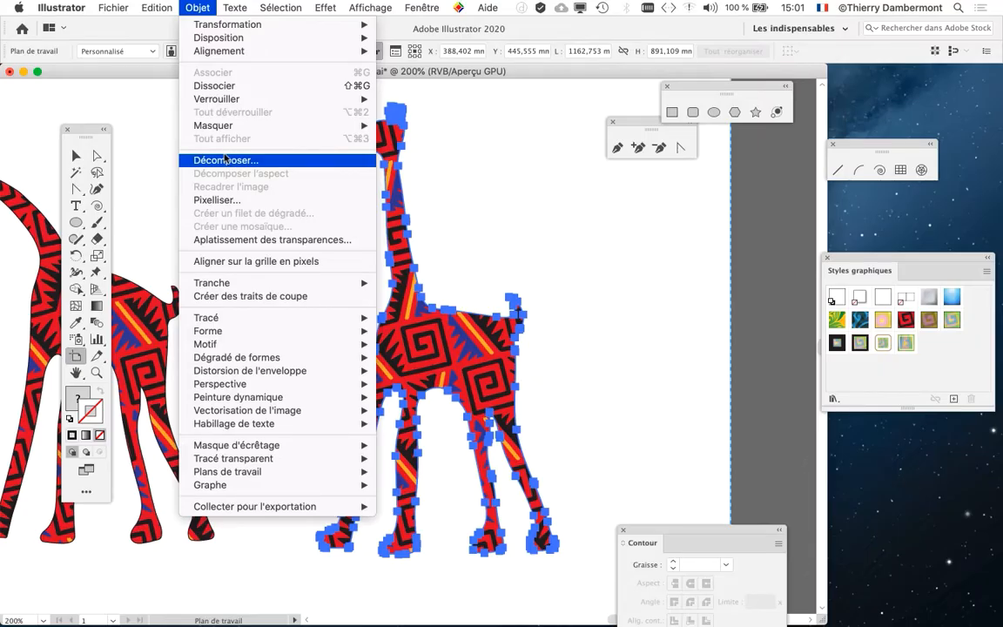
click(225, 159)
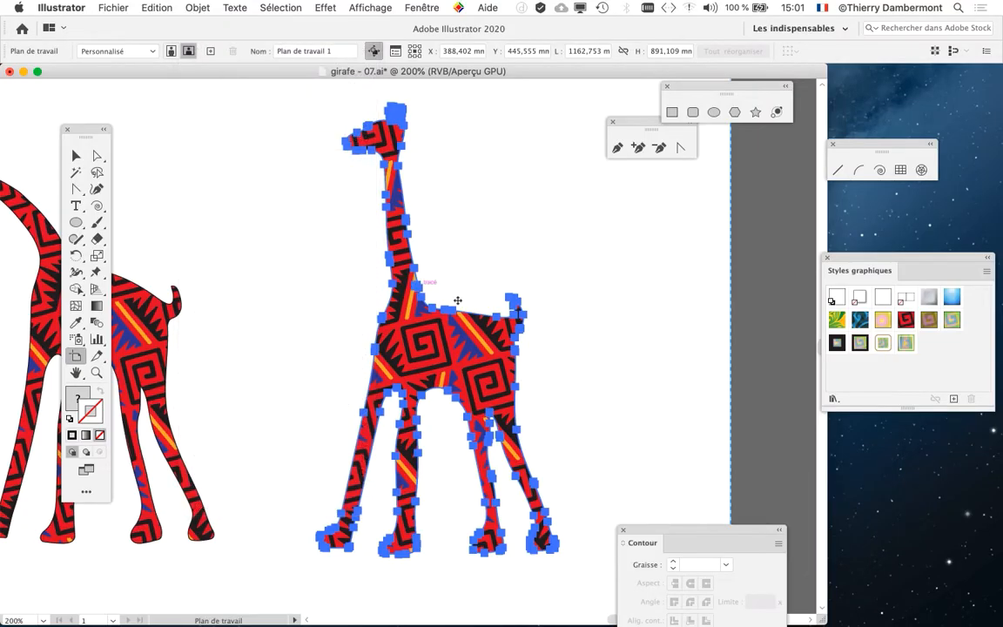
click(159, 7)
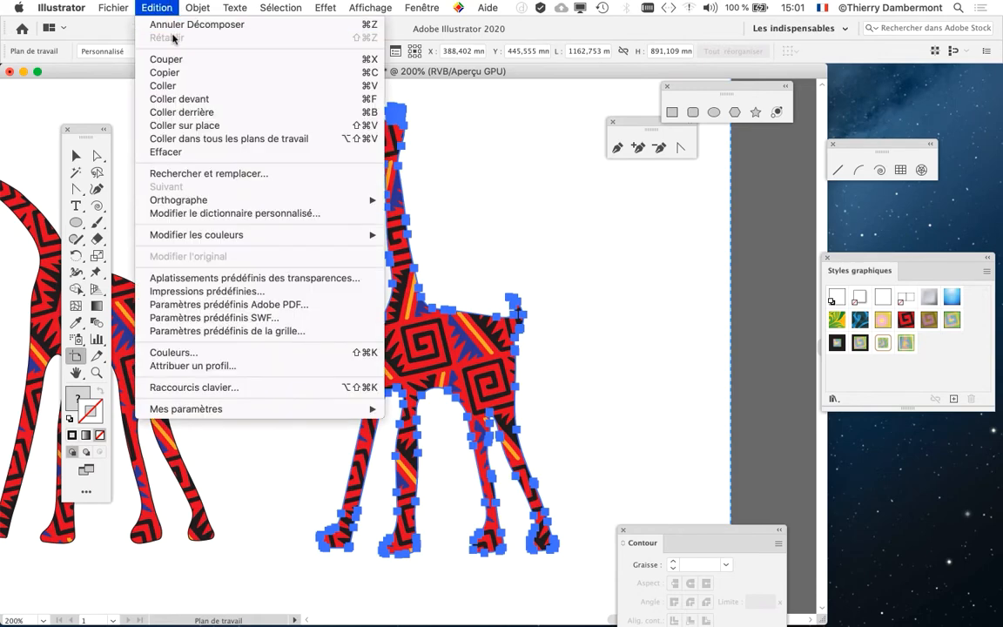
mouse_move(192, 7)
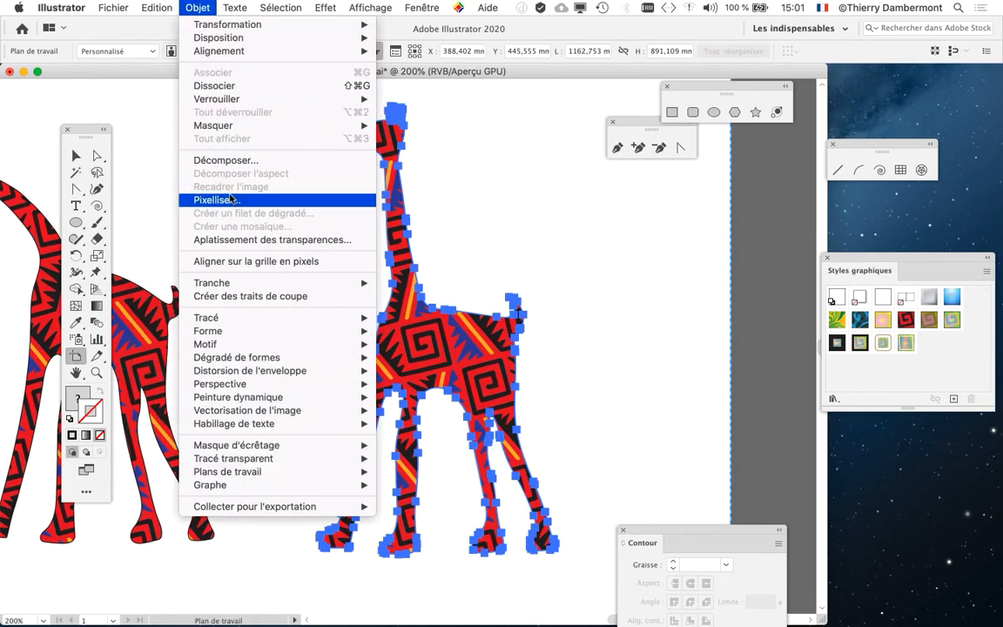
click(541, 314)
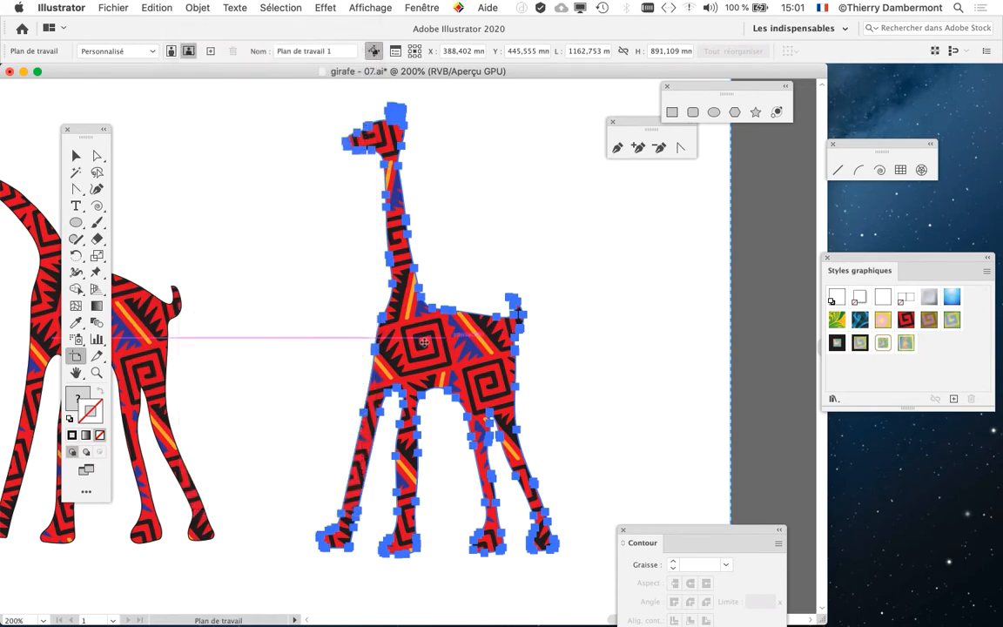
Select the expanded giraffe group with the Selection tool and apply Décomposer to it again.
click(76, 155)
click(426, 275)
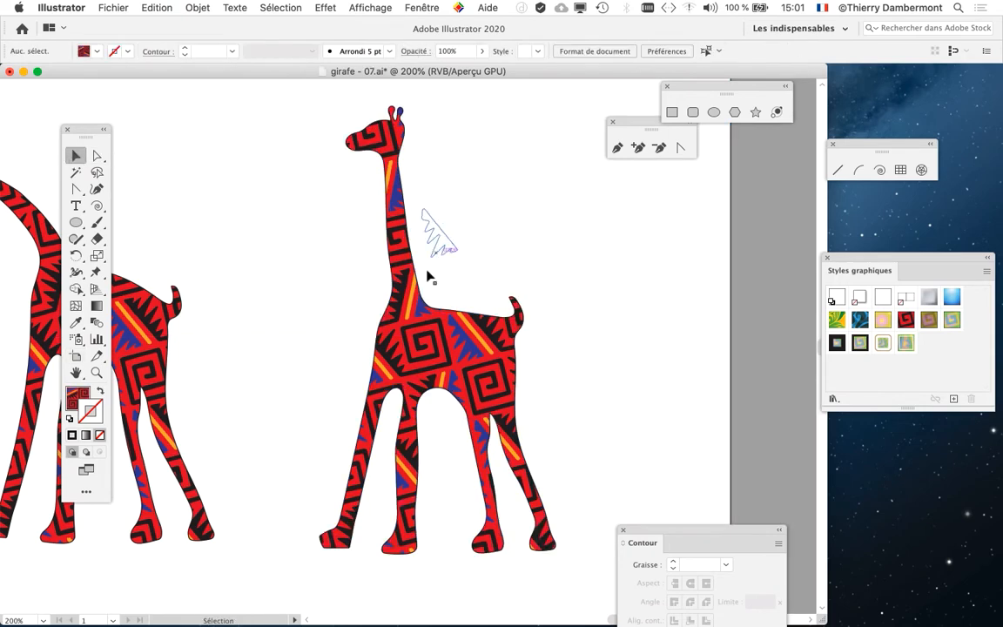
click(413, 352)
click(200, 7)
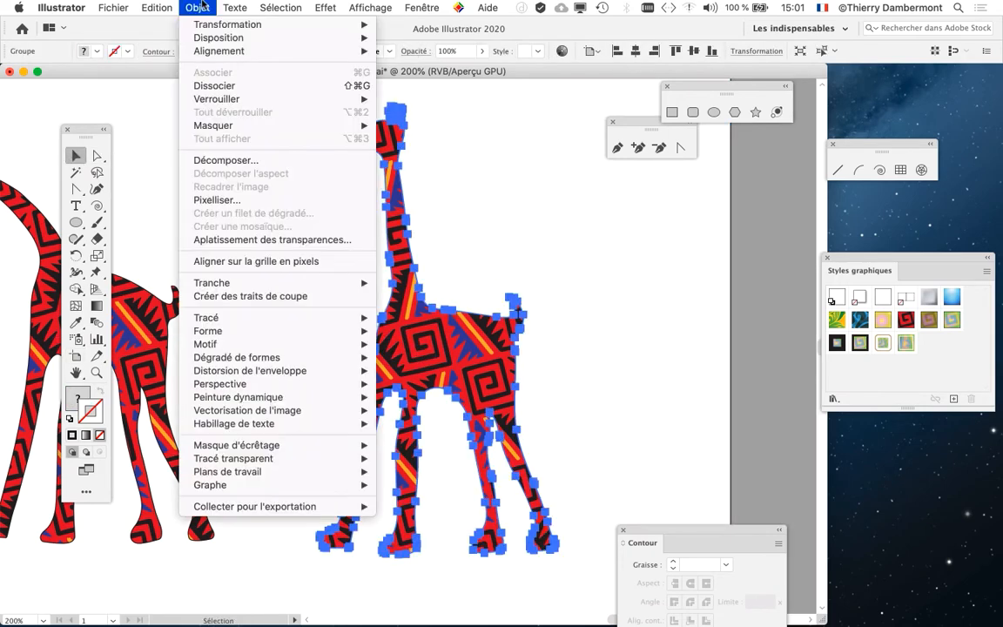
click(207, 160)
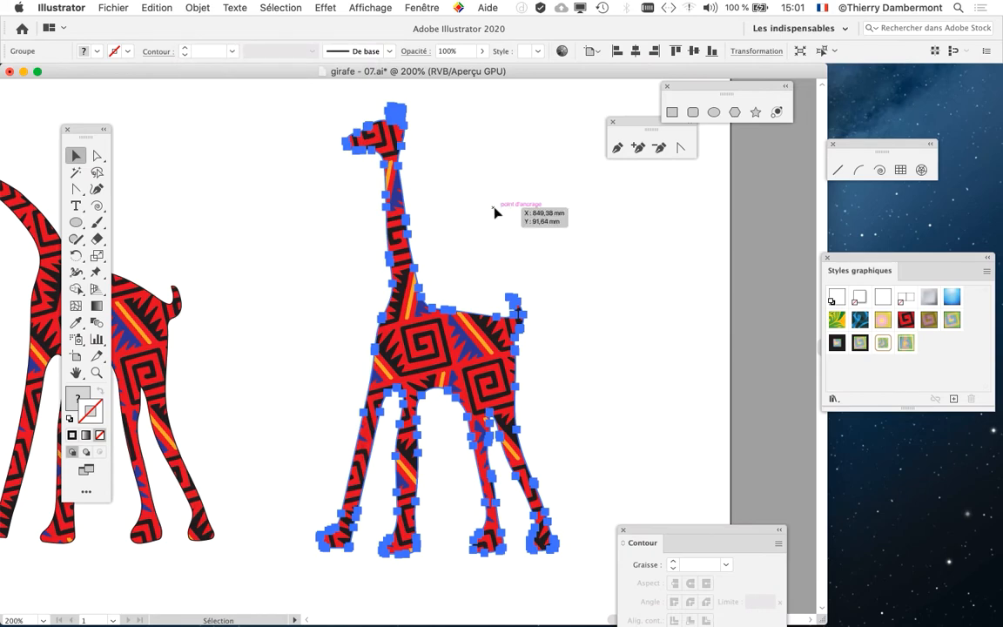
Deselect the expanded giraffe and examine its pattern tiles in outline view before returning to the normal preview.
drag(422, 209, 460, 252)
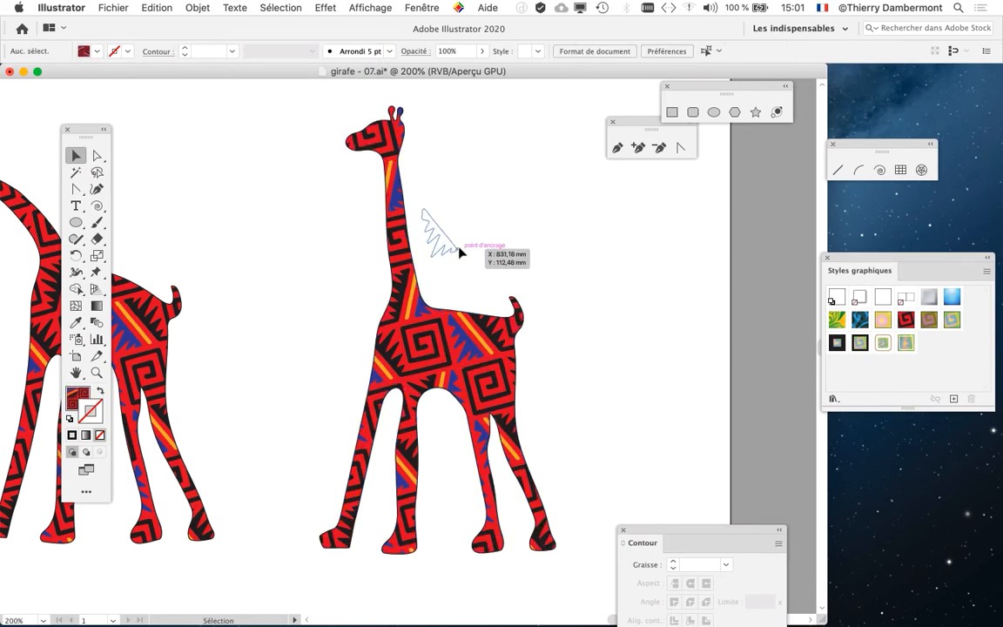
key(super+y)
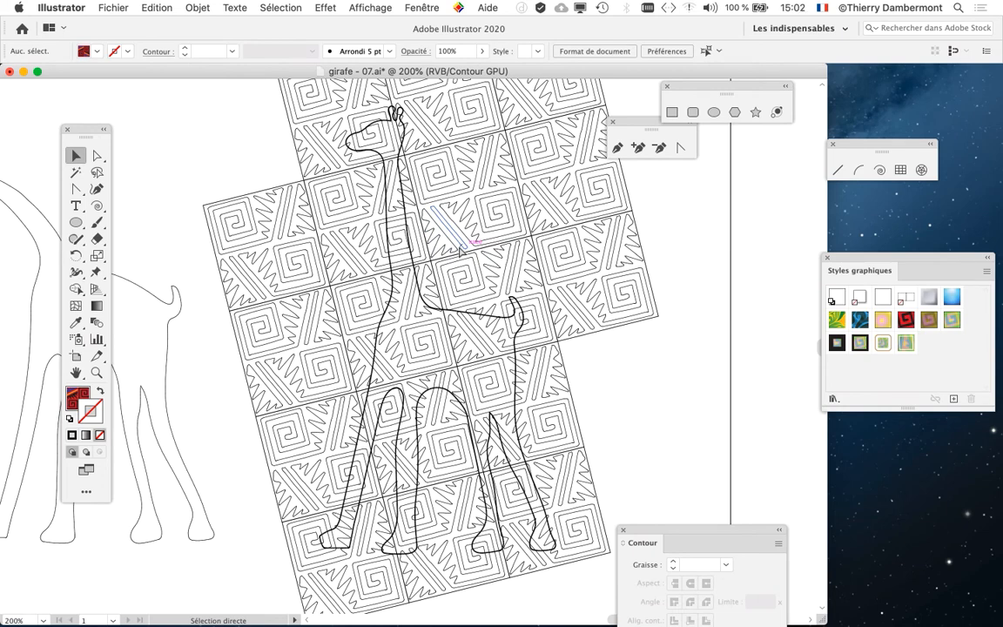
key(super+y)
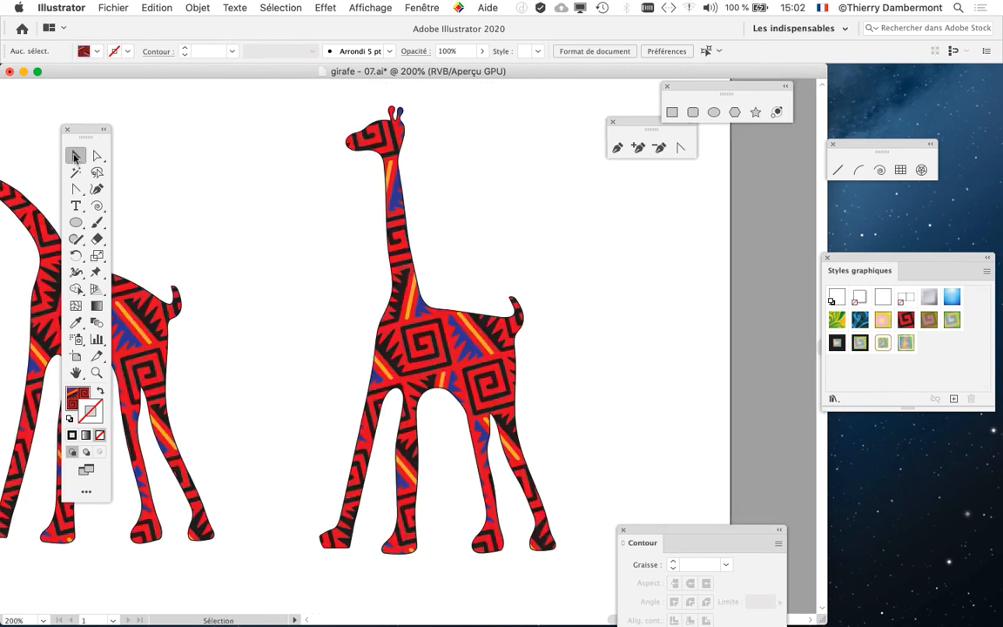
Select the expanded giraffe and bend its neck forward with Puppet Warp, lowering the head.
click(394, 222)
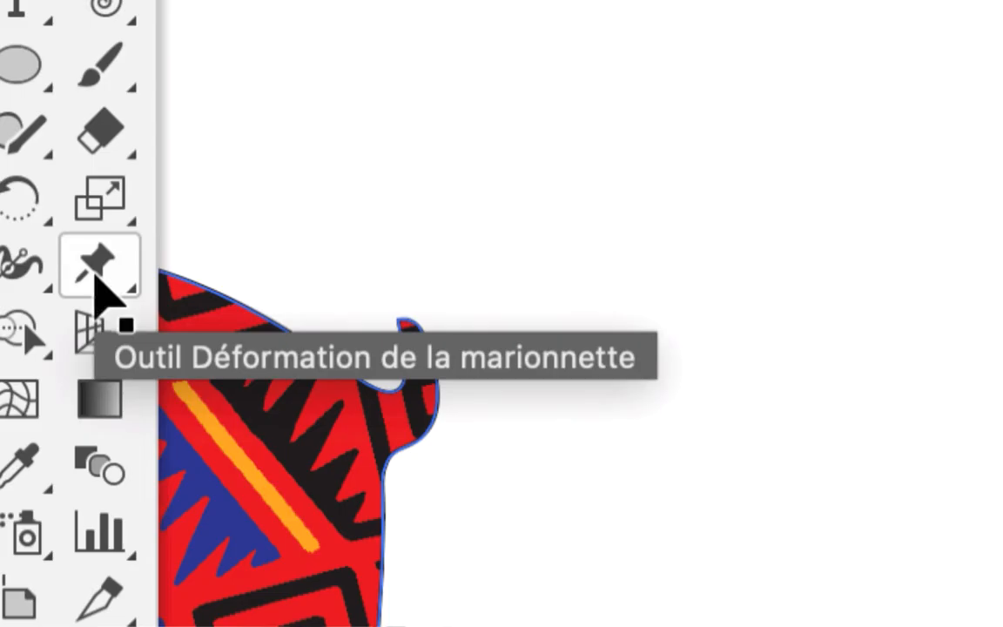
click(96, 277)
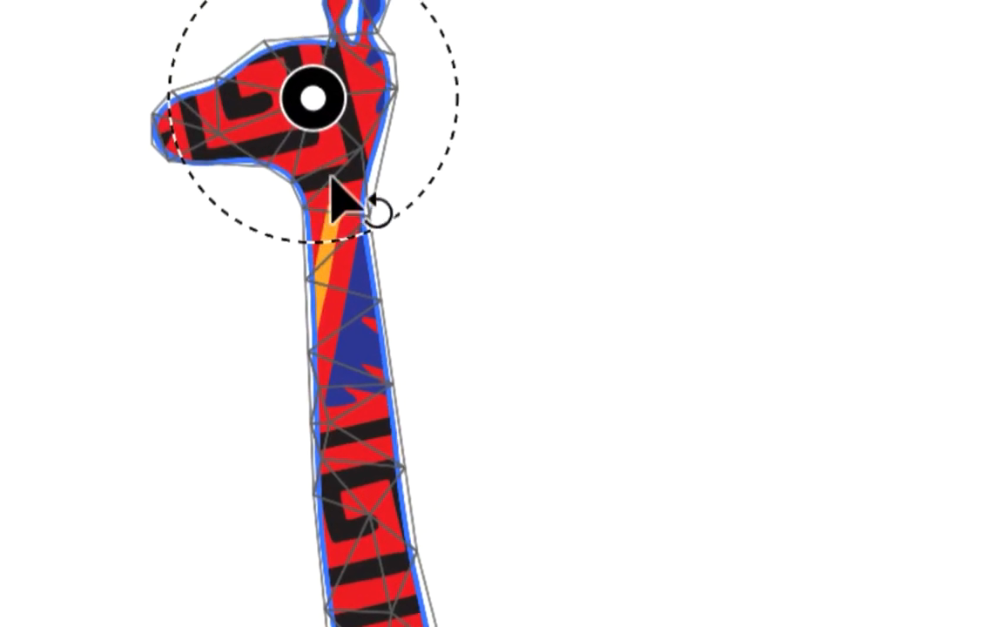
drag(317, 98, 224, 249)
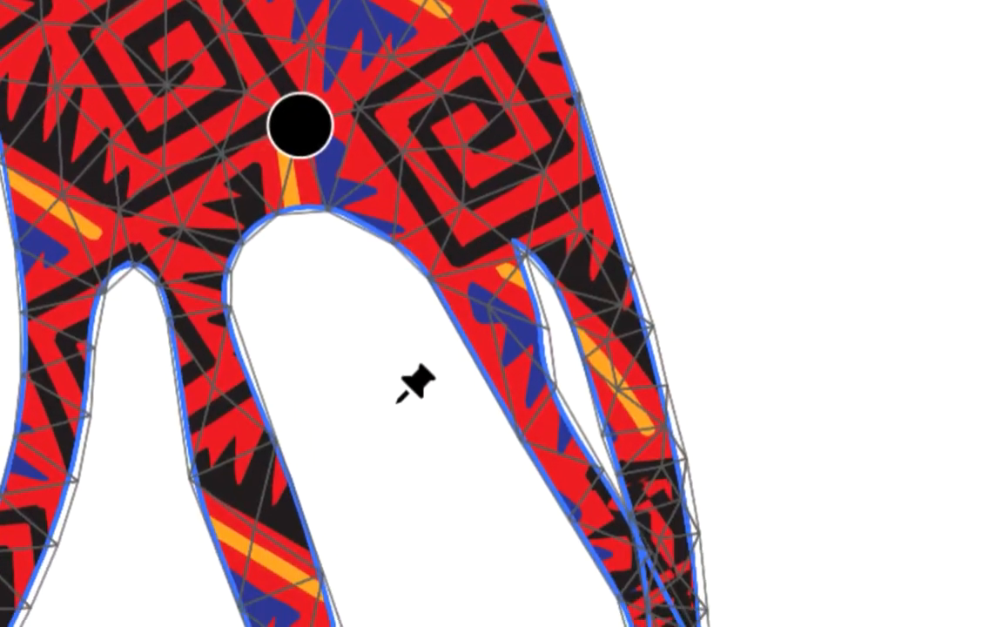
Reposition the giraffe's feet with Puppet Warp pins, moving the rearmost foot backward and the other feet forward.
drag(291, 479, 266, 478)
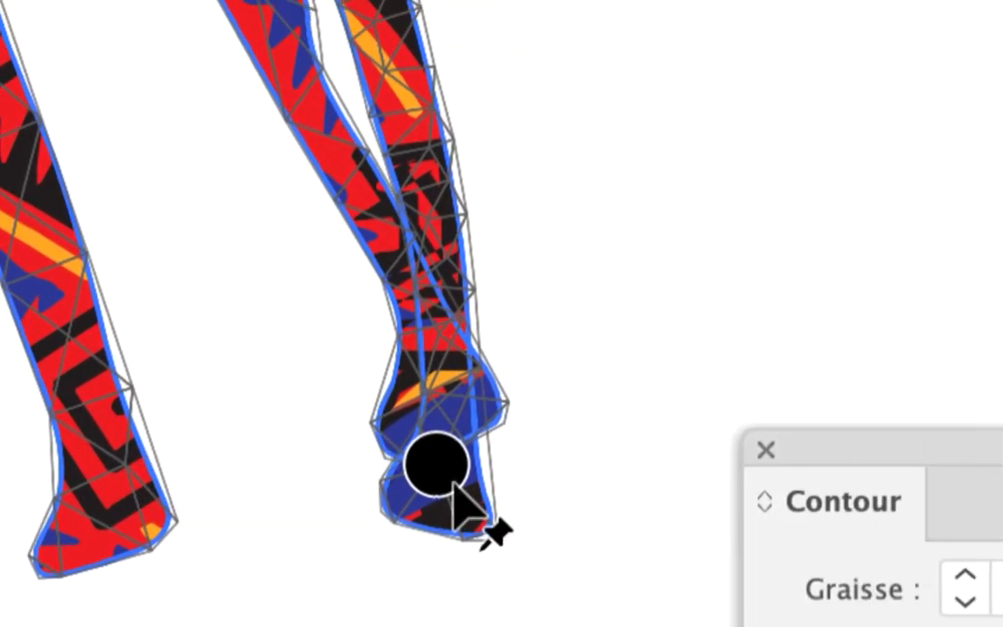
drag(440, 465, 566, 454)
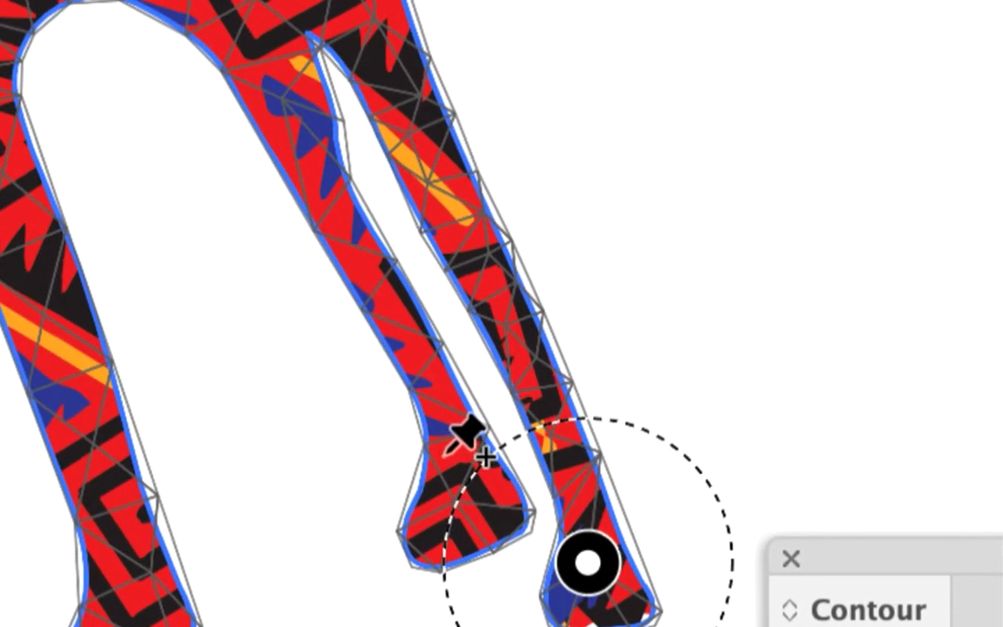
click(447, 455)
drag(446, 455, 415, 478)
click(223, 506)
drag(223, 506, 126, 498)
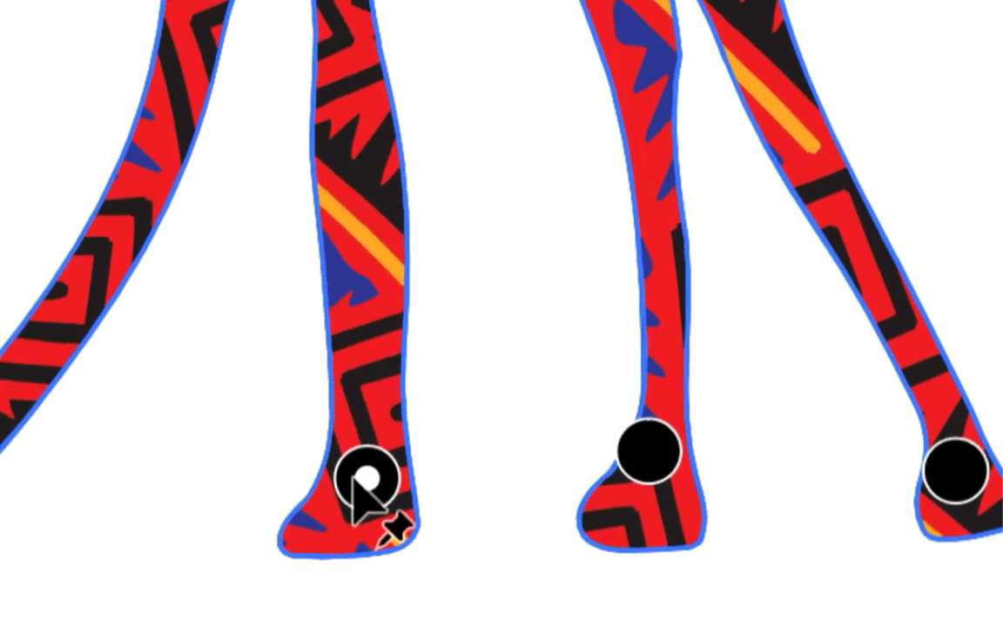
Refine the giraffe's front feet positions and bend the foremost leg with an added mid-leg pin.
drag(353, 477, 342, 476)
drag(260, 484, 293, 478)
click(316, 423)
drag(316, 423, 263, 419)
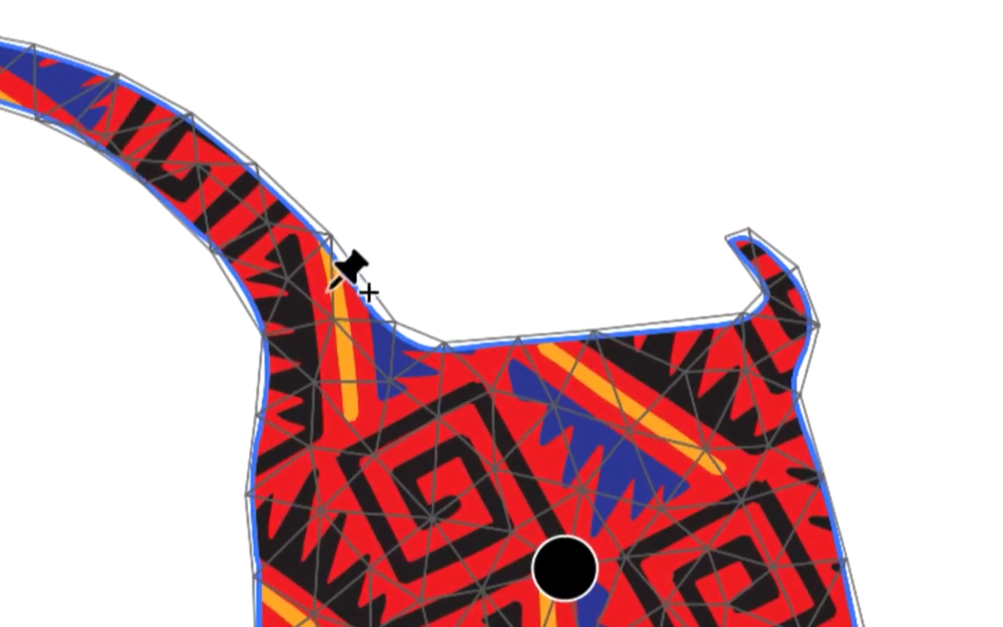
Raise the giraffe's head back upright with its head pin and move the floating pen tools panel off the artwork.
drag(221, 243, 316, 180)
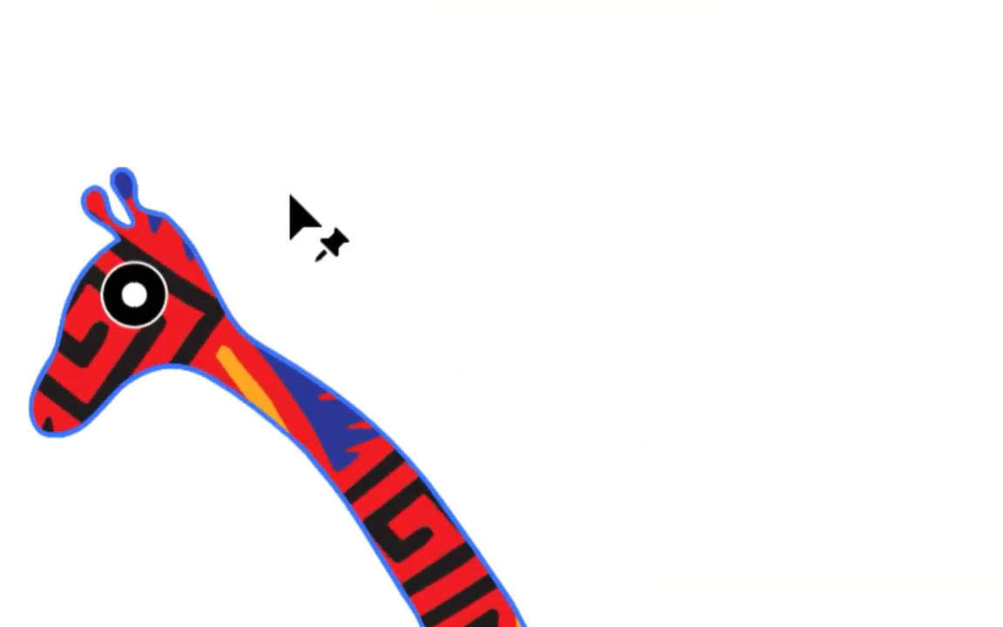
key(space)
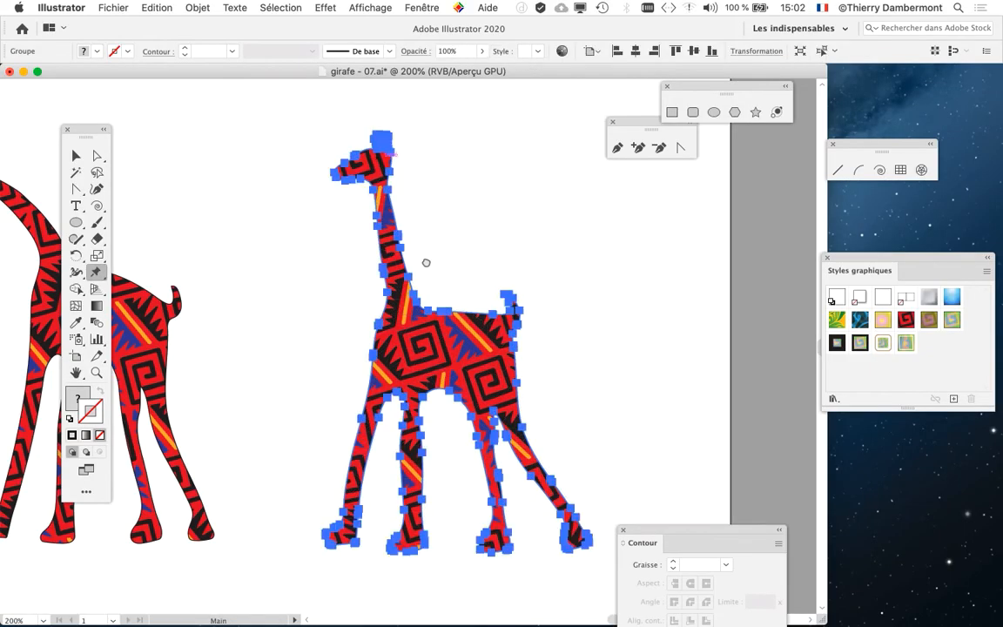
drag(426, 262, 643, 245)
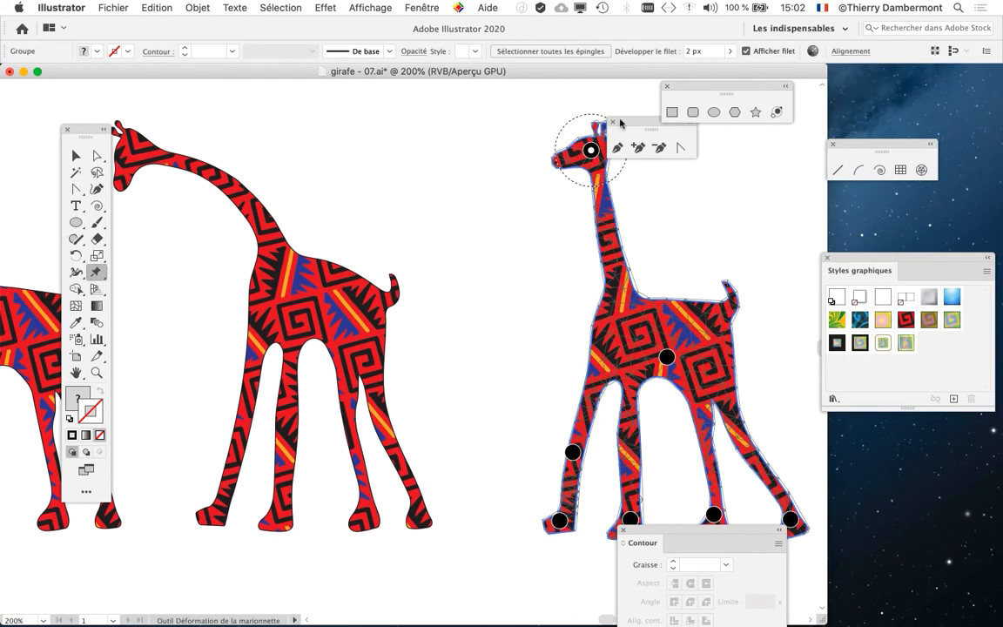
drag(620, 125, 733, 153)
scroll(694, 291, left, 10)
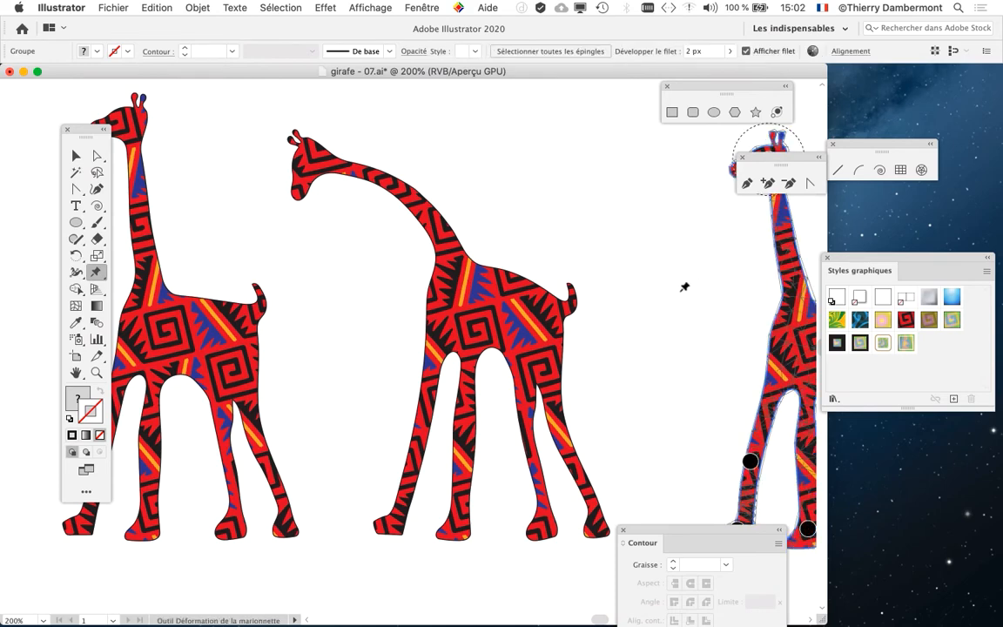
scroll(684, 286, down, 1)
drag(769, 157, 865, 88)
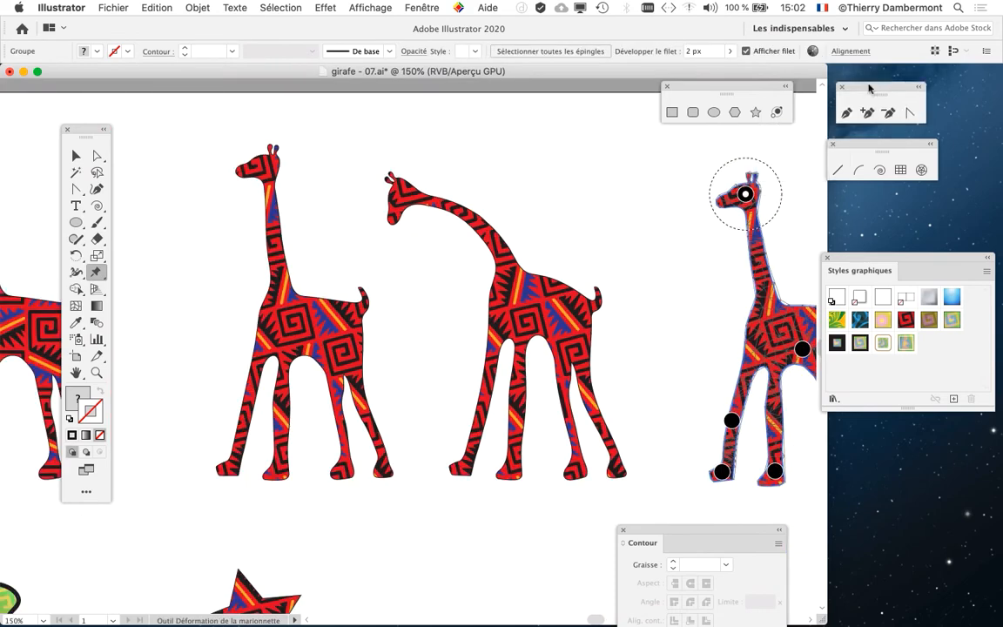
Stretch the giraffe's neck forward with the head pin, then pin the tail's base and bend its tip backward.
drag(746, 194, 653, 155)
drag(643, 329, 426, 316)
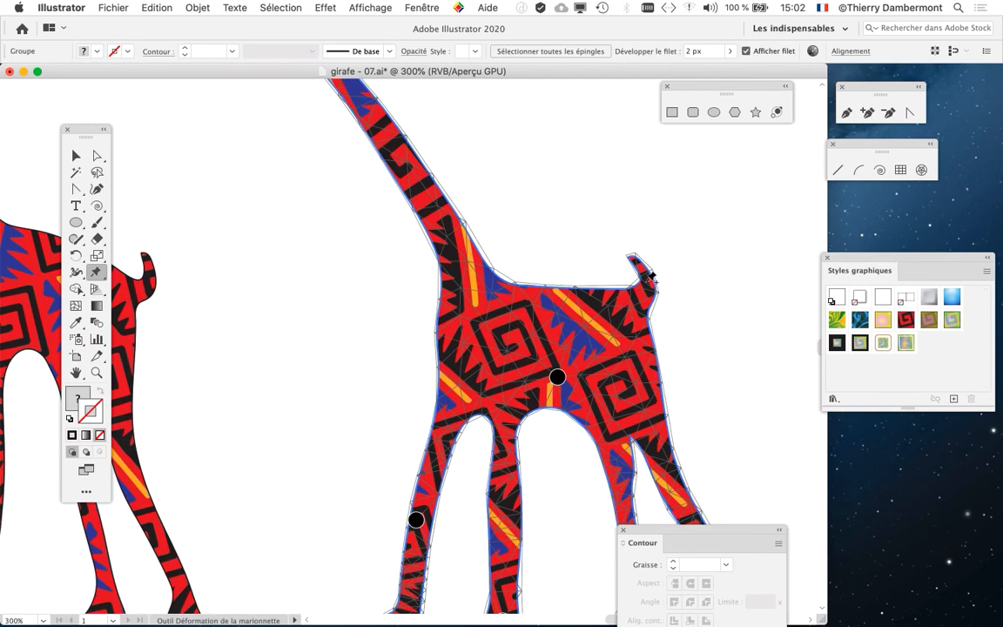
click(645, 298)
scroll(645, 298, up, 2)
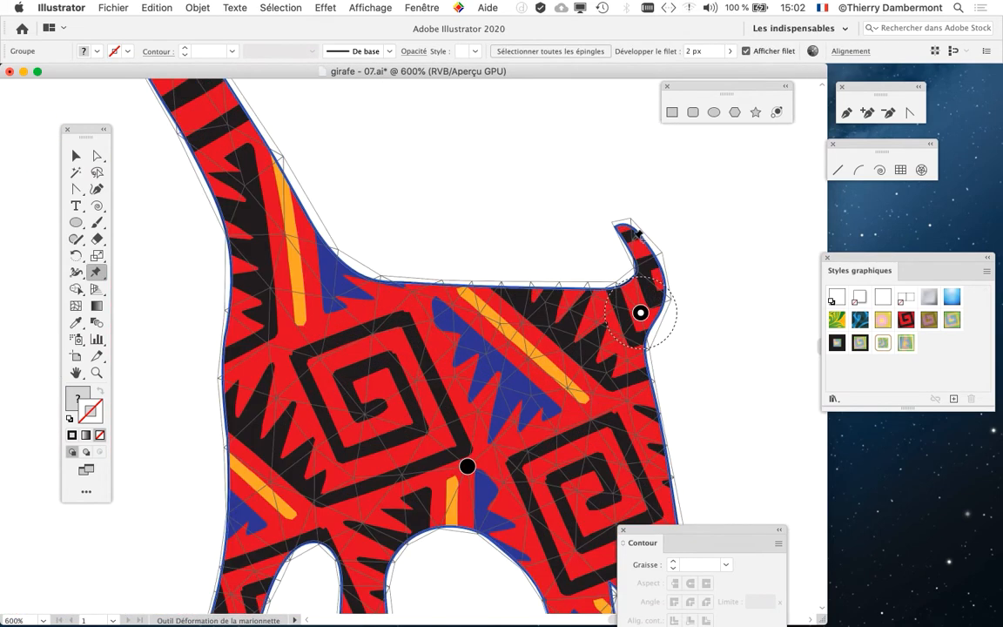
drag(639, 232, 703, 233)
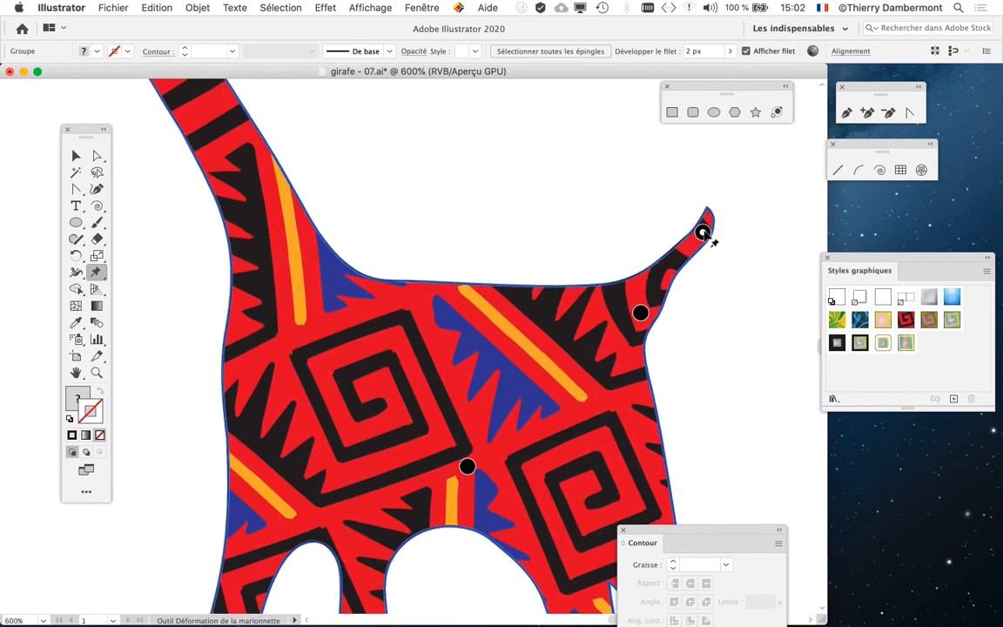
Bring both hind feet forward beneath the body and bend the inner hind leg forward with an added mid-leg pin.
scroll(540, 305, down, 5)
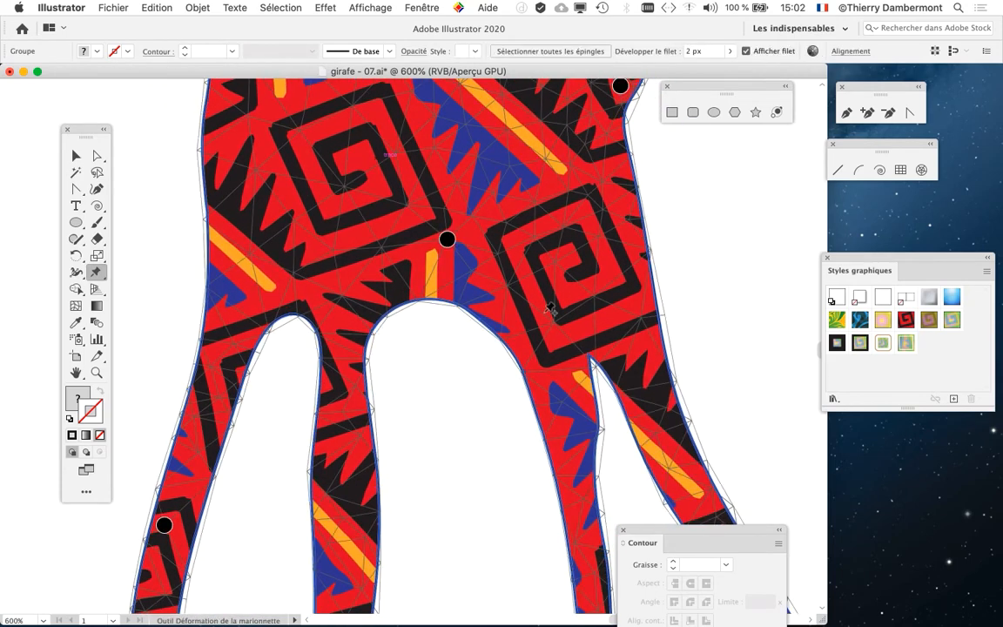
scroll(550, 309, down, 4)
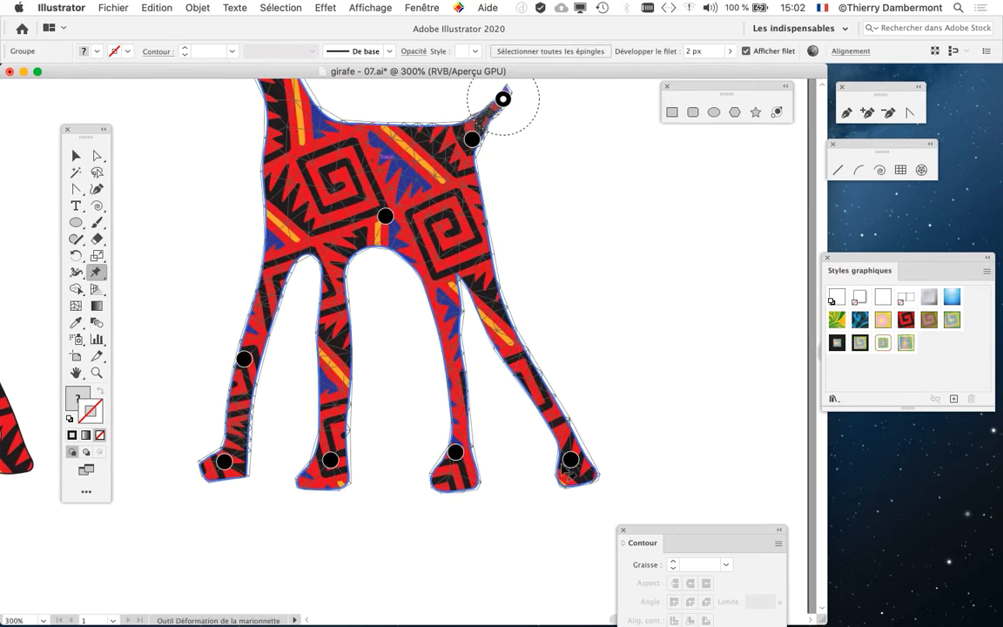
drag(571, 459, 521, 461)
drag(456, 453, 421, 451)
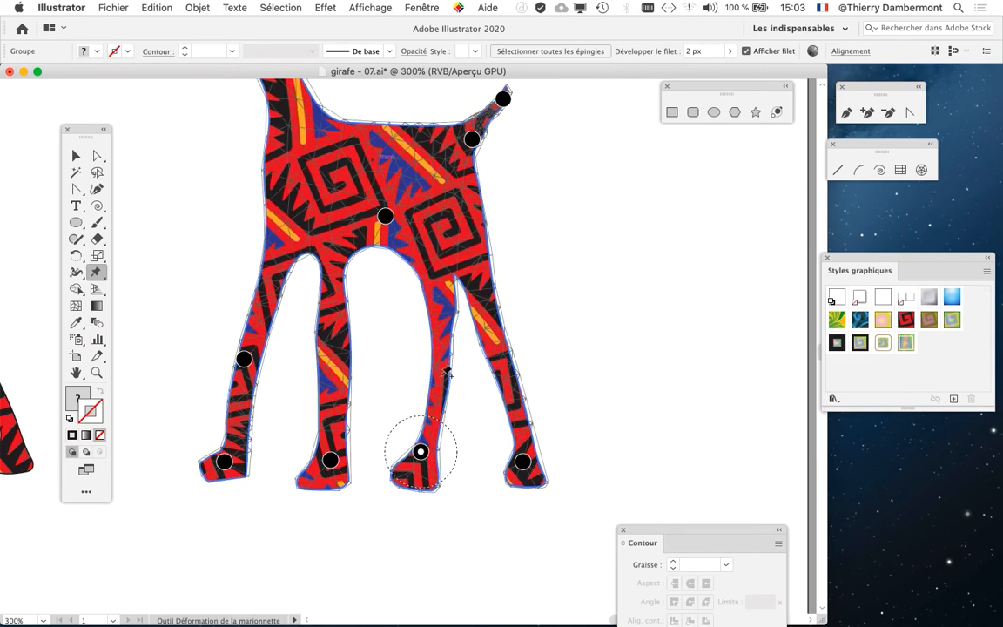
drag(441, 376, 425, 370)
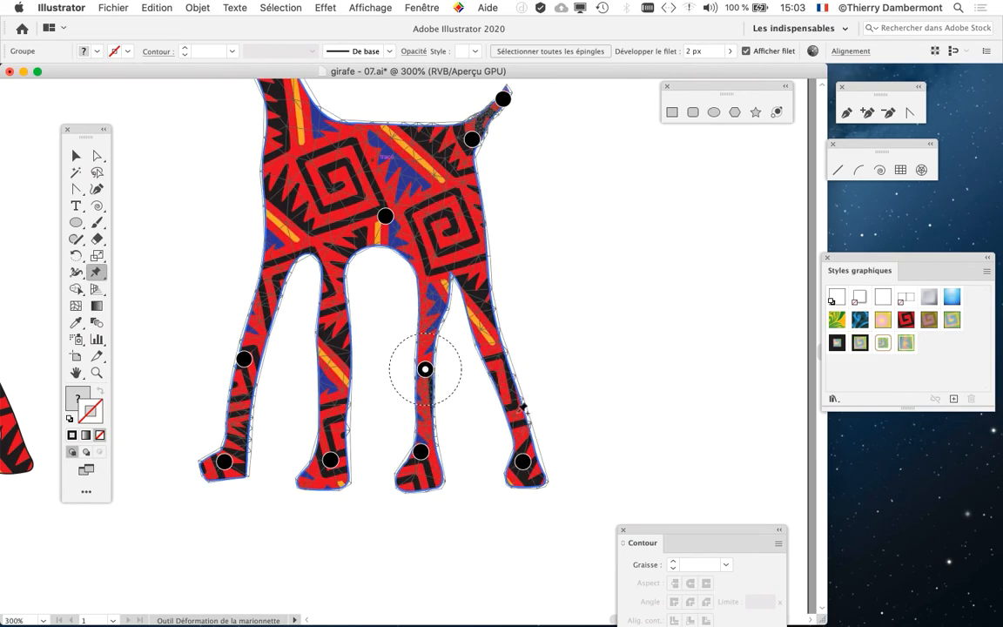
Examine how Puppet Warp deformed the hidden pattern tiles in outline view, then restore the preview and deselect the giraffe.
key(v)
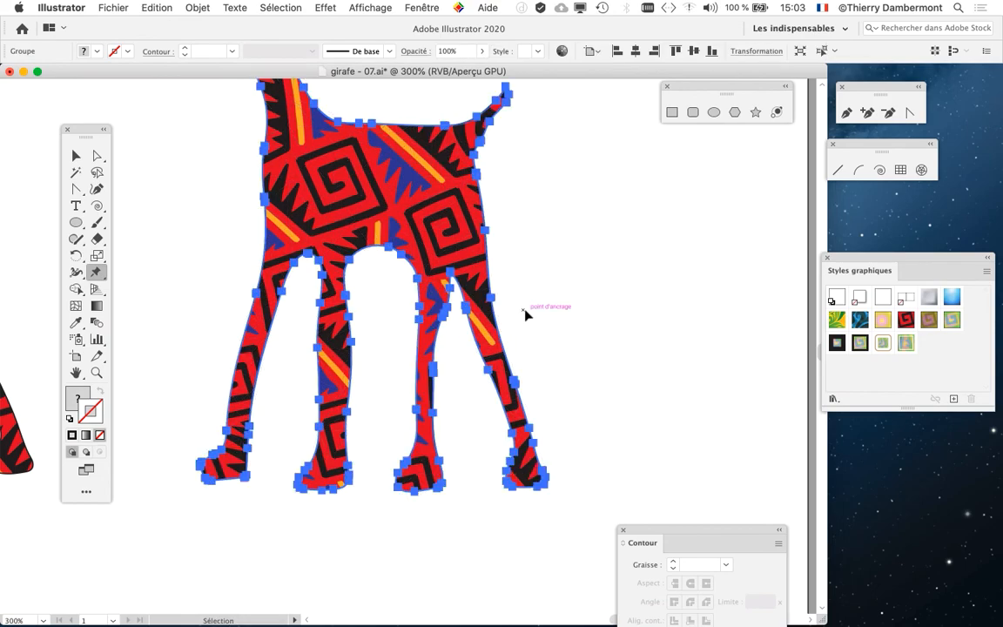
key(super+y)
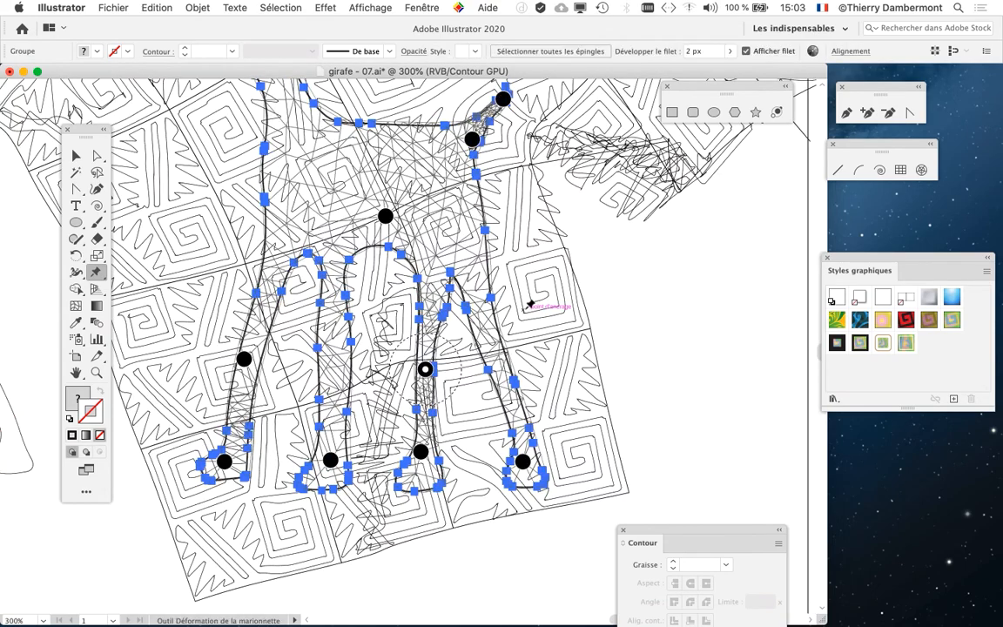
scroll(528, 311, down, 2)
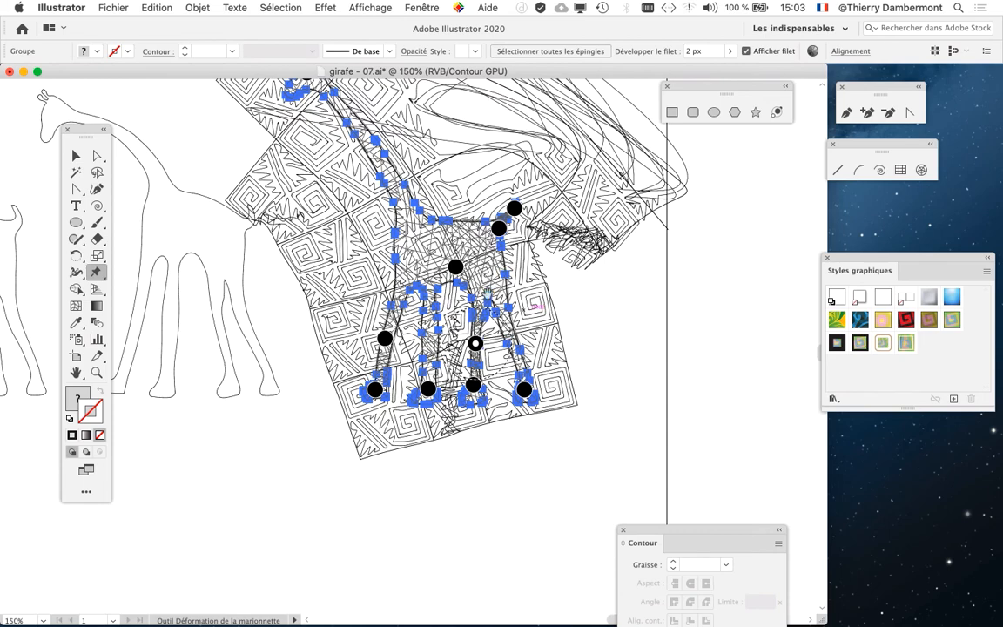
drag(488, 293, 502, 362)
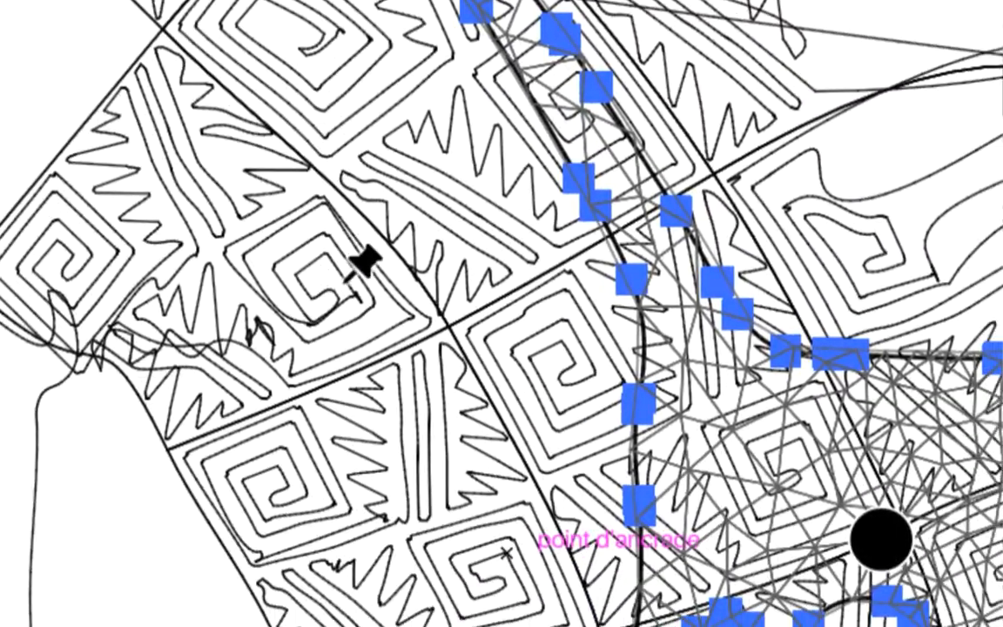
key(super+y)
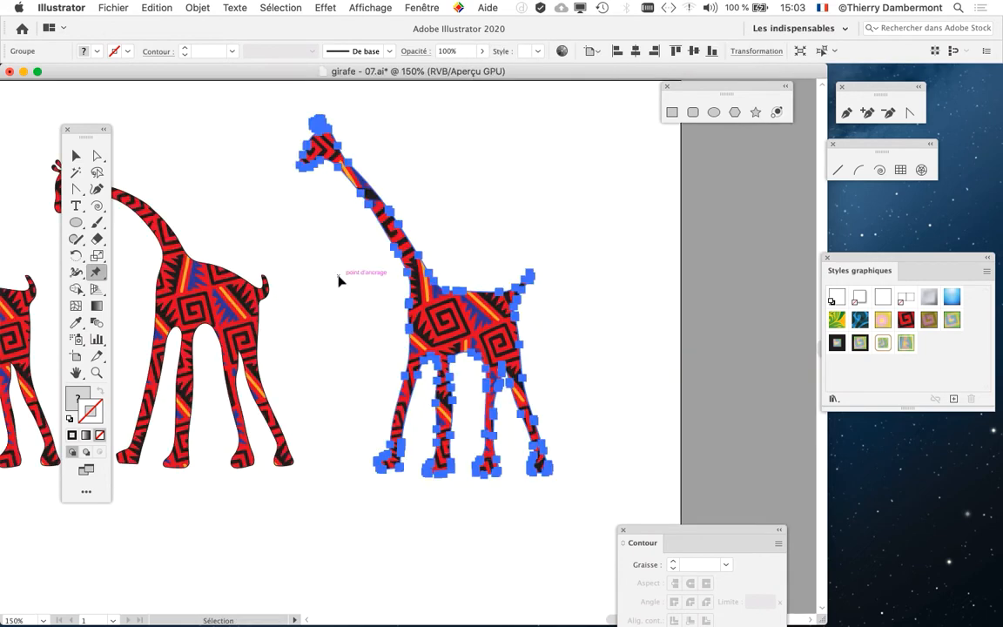
super+click(539, 220)
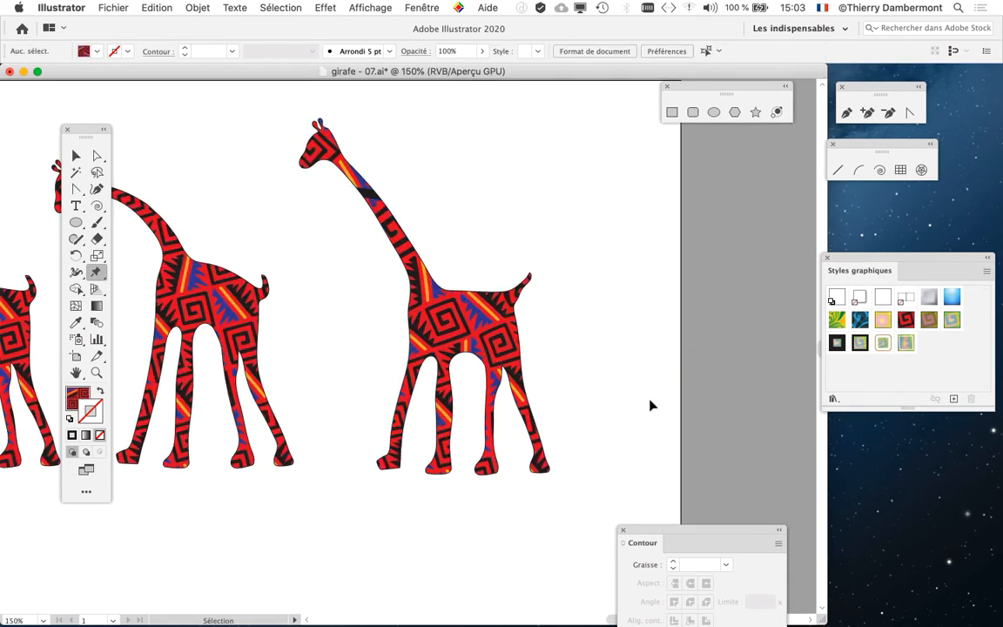
scroll(376, 426, left, 5)
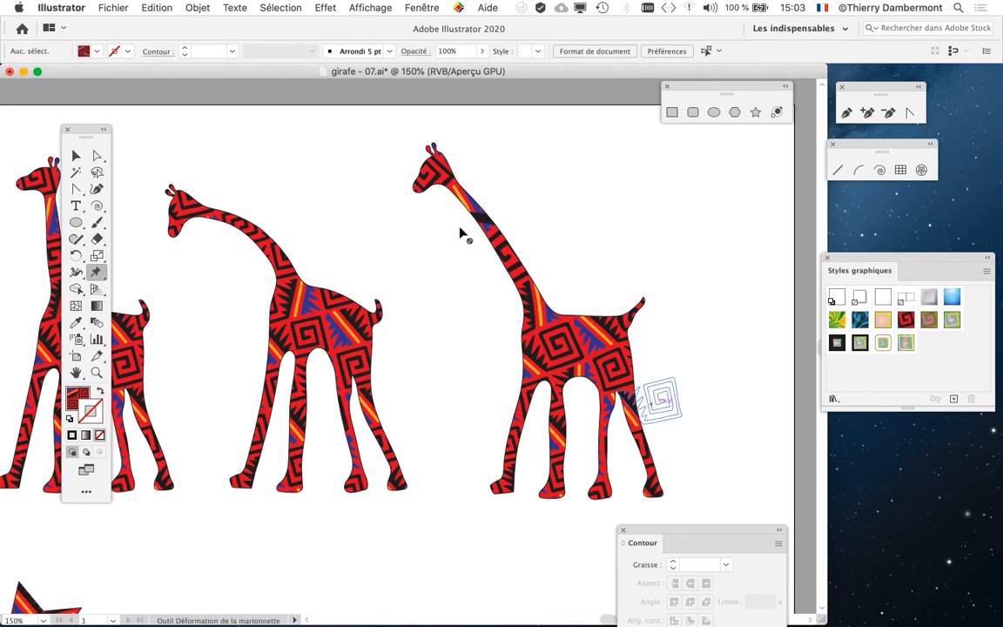
Reselect the warped giraffe with Puppet Warp active and pull its head pin back to raise the neck upright.
click(75, 155)
click(97, 272)
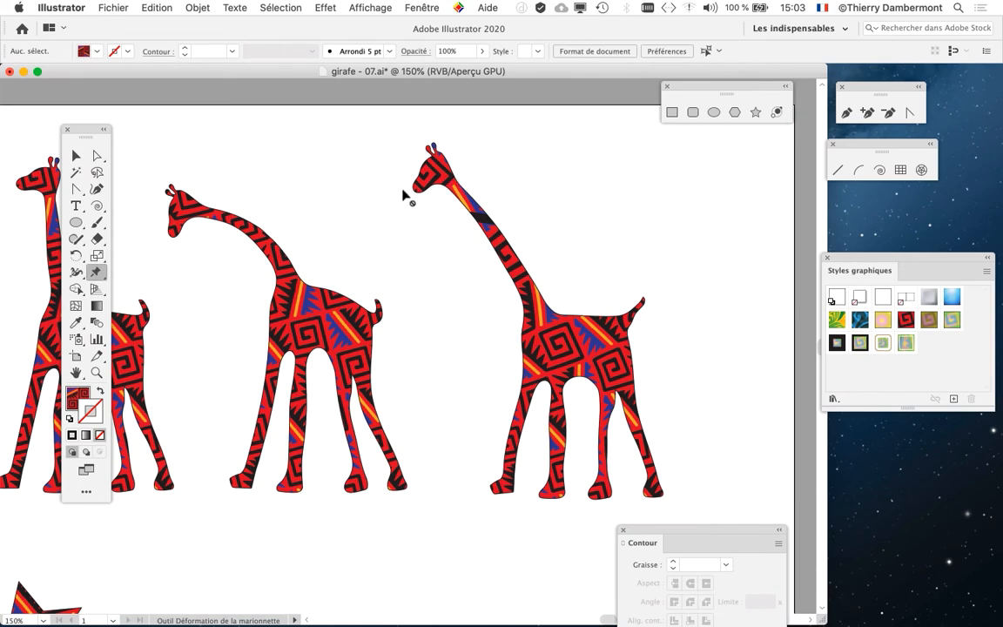
super+click(432, 181)
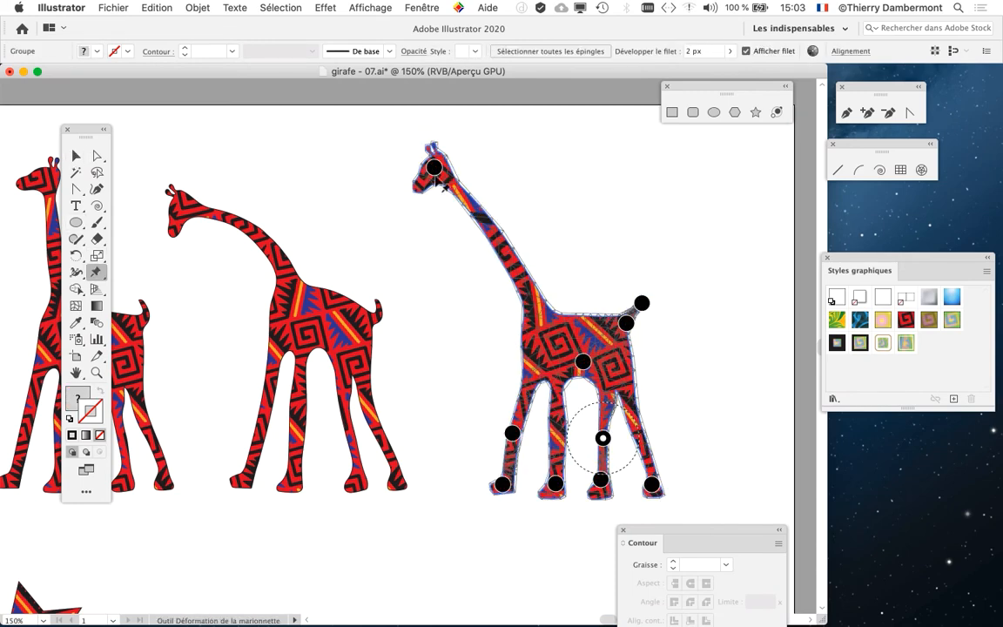
drag(433, 168, 510, 170)
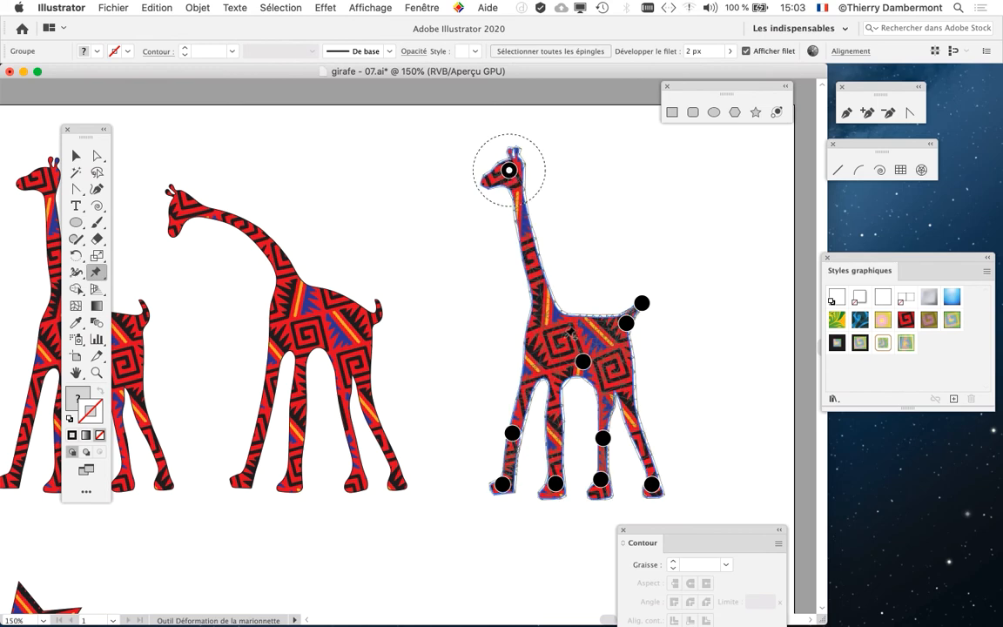
Move the toolbox between the giraffes and deselect the warped giraffe with the Selection tool.
drag(79, 141, 427, 348)
click(419, 375)
click(431, 330)
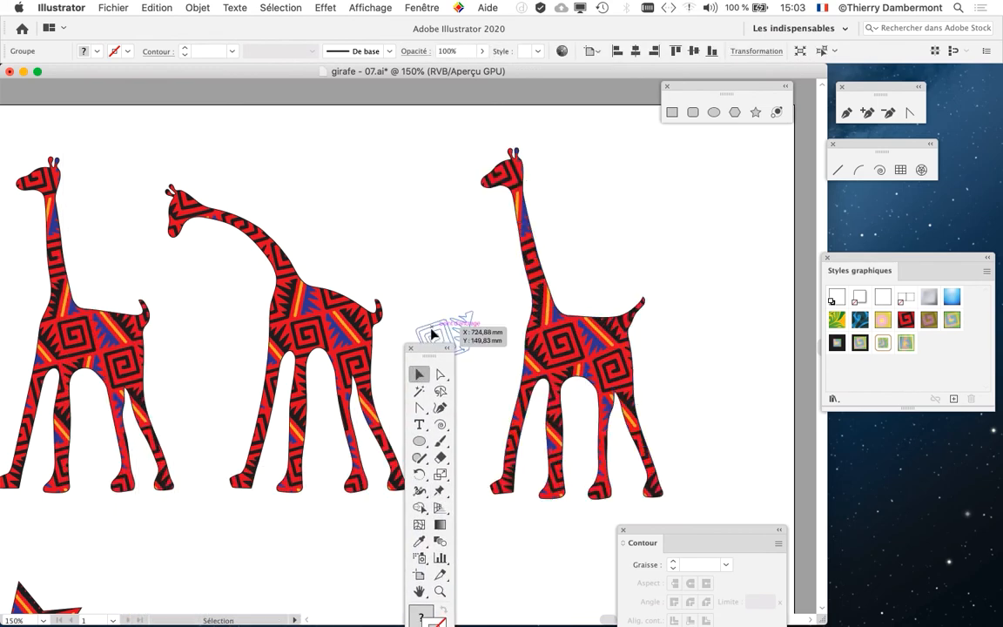
drag(549, 383, 620, 334)
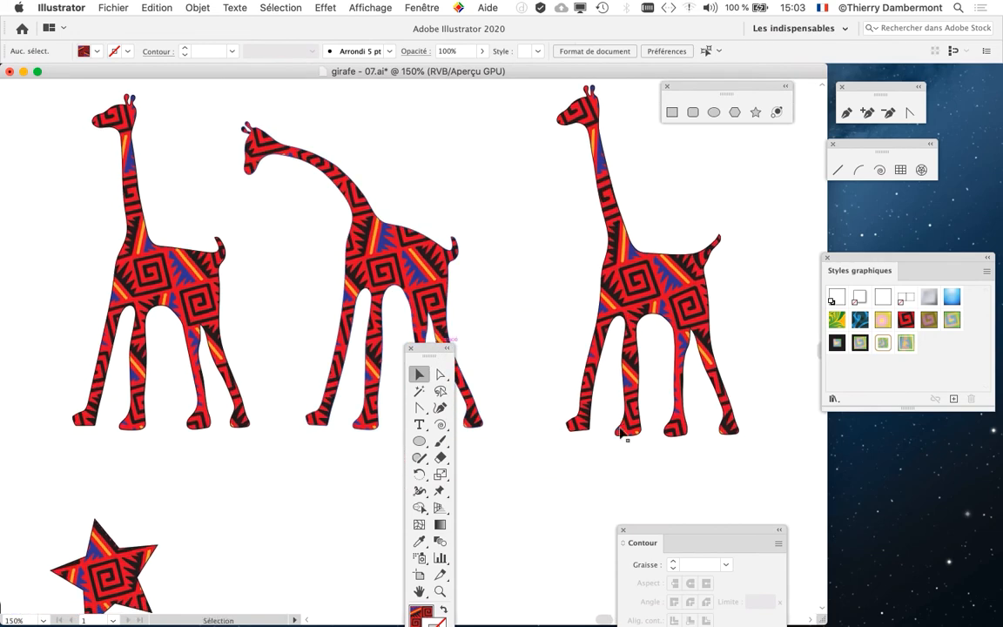
click(625, 433)
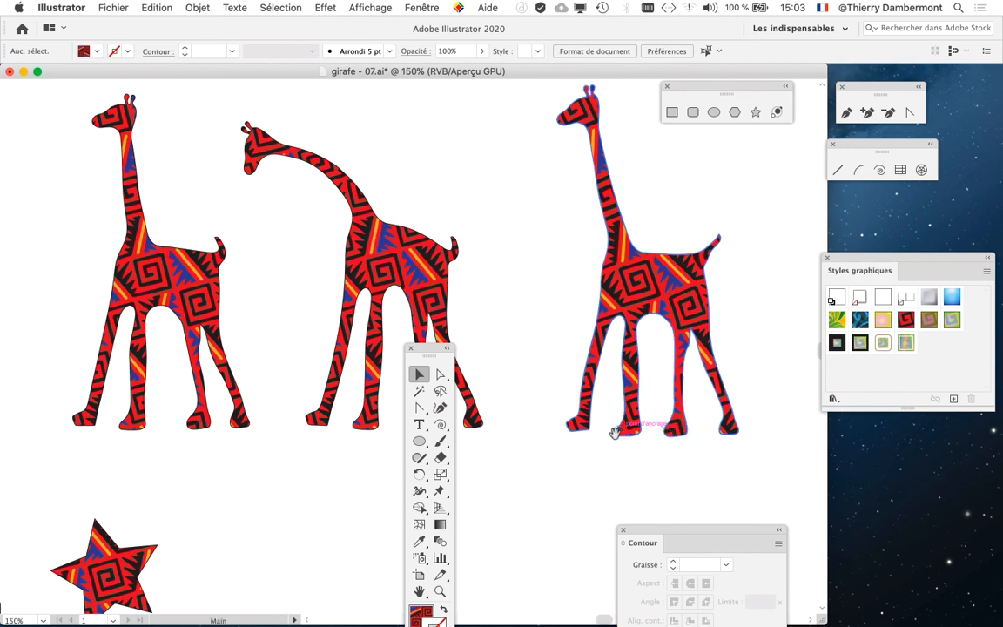
drag(464, 259, 335, 311)
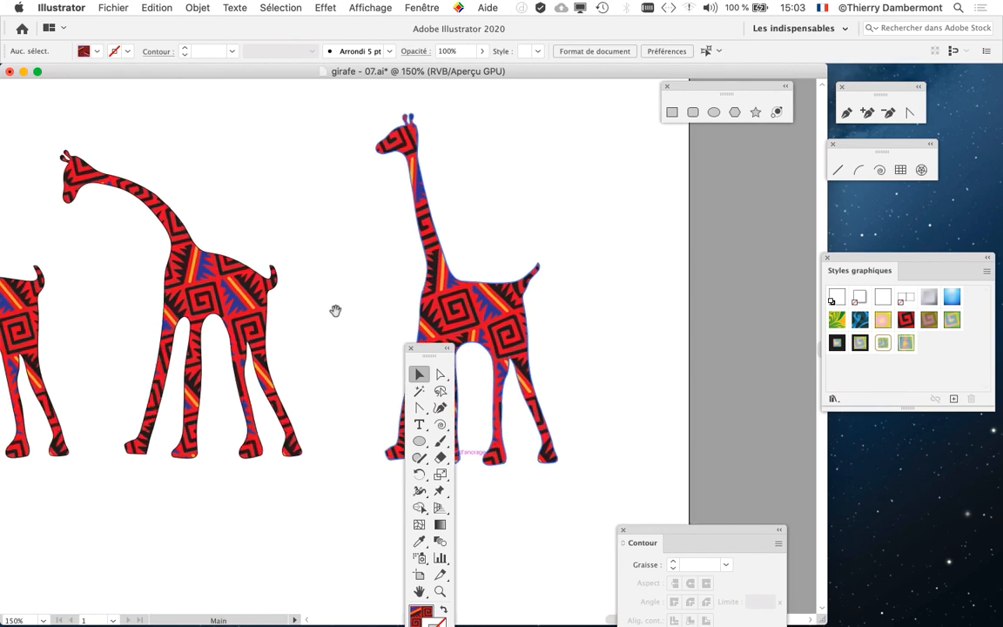
Save the document under the new name girafe - 08.ai in the intro 1 illustrator folder.
click(113, 8)
click(130, 125)
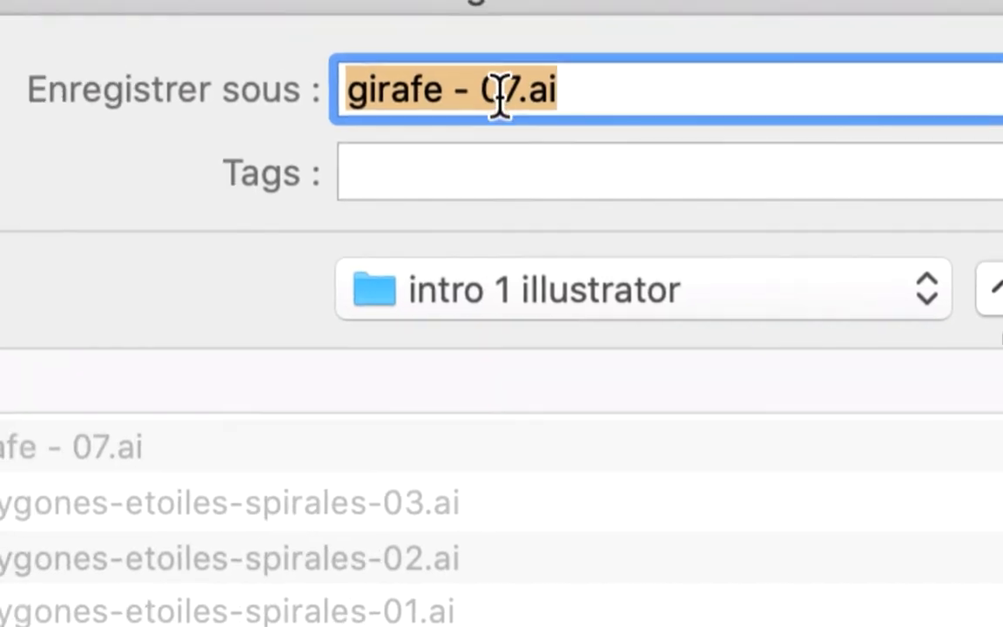
drag(495, 93, 498, 94)
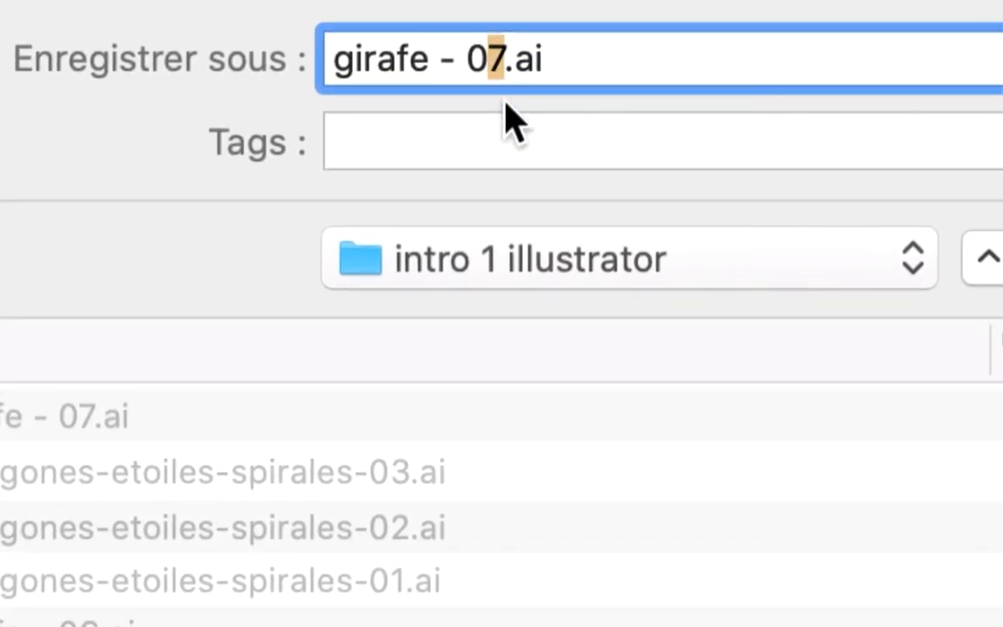
text(8)
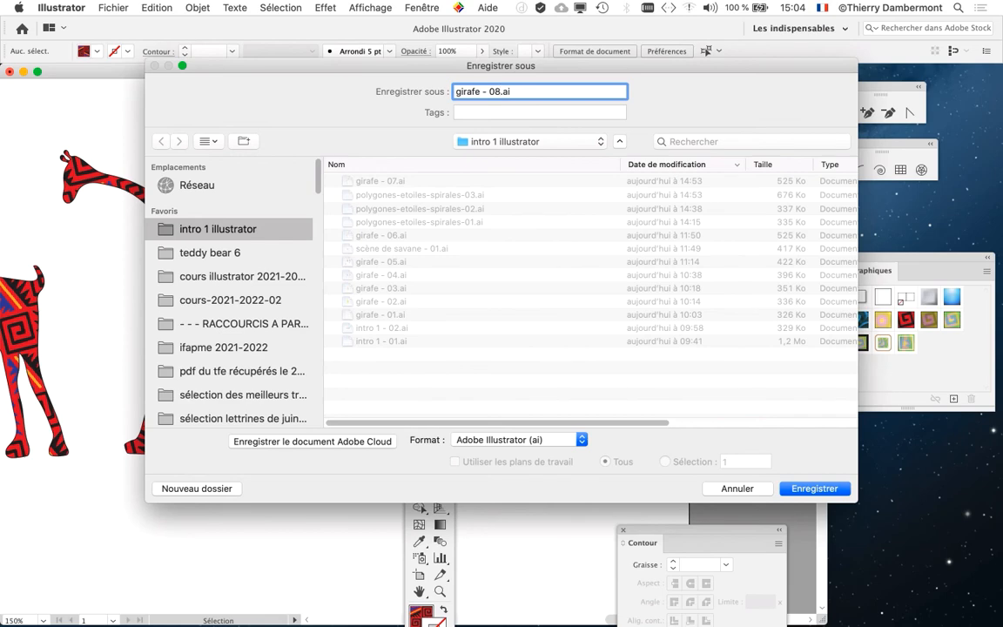